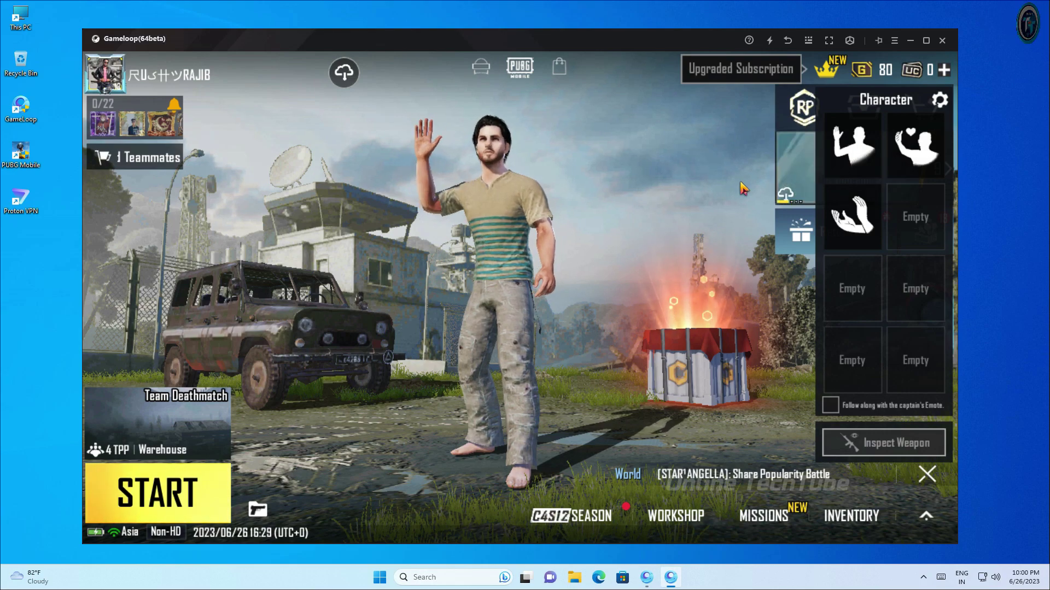
Close the character emote panel and exit the running PUBG Mobile game, confirming the exit
click(782, 158)
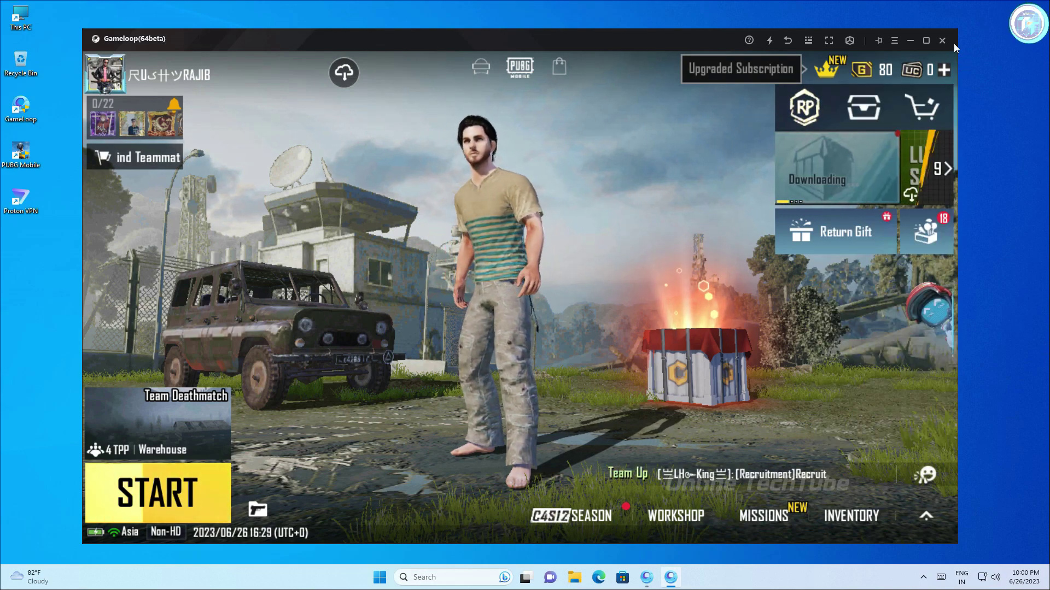
key(Escape)
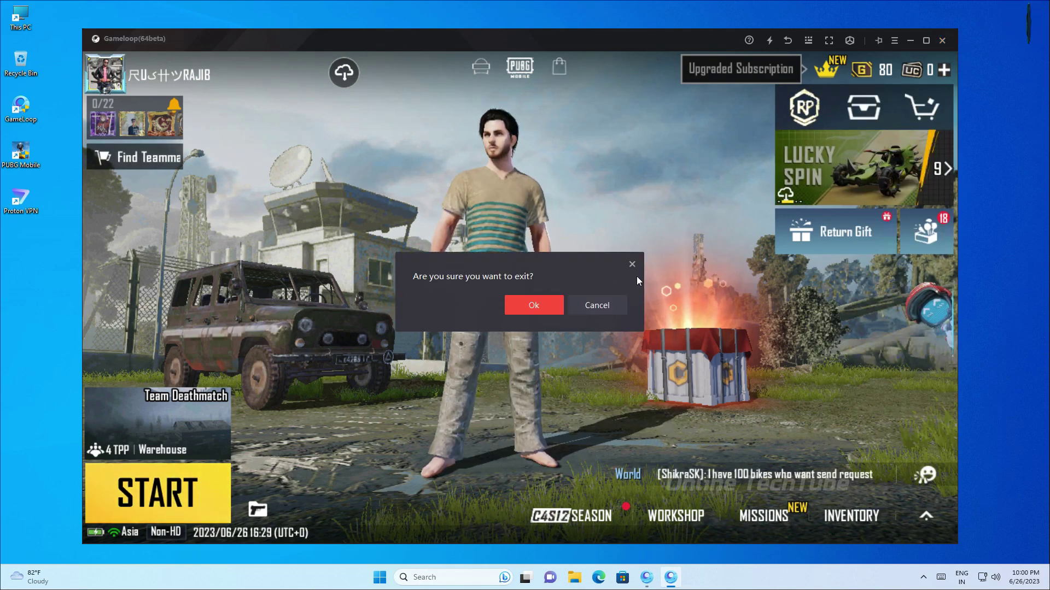
click(546, 305)
click(206, 89)
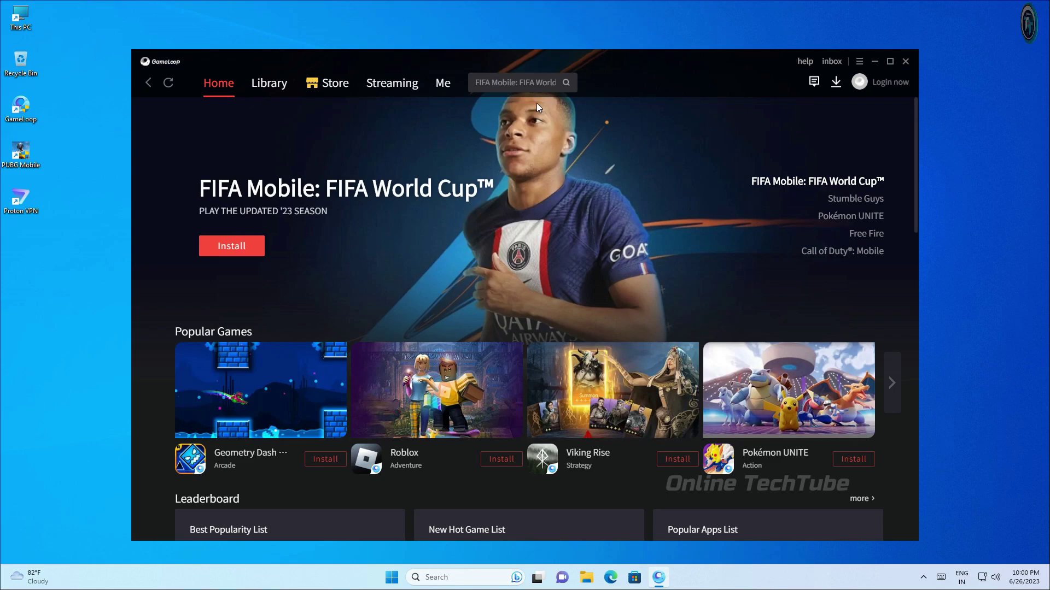
Show the Me page of the emulator and open the emulator's Settings dialog
click(441, 83)
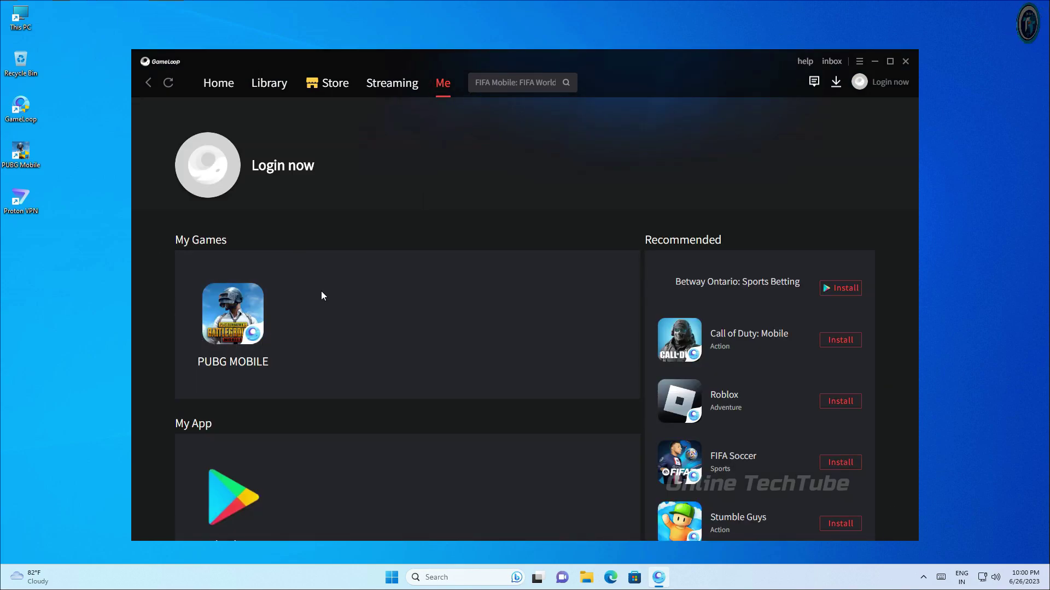
click(860, 62)
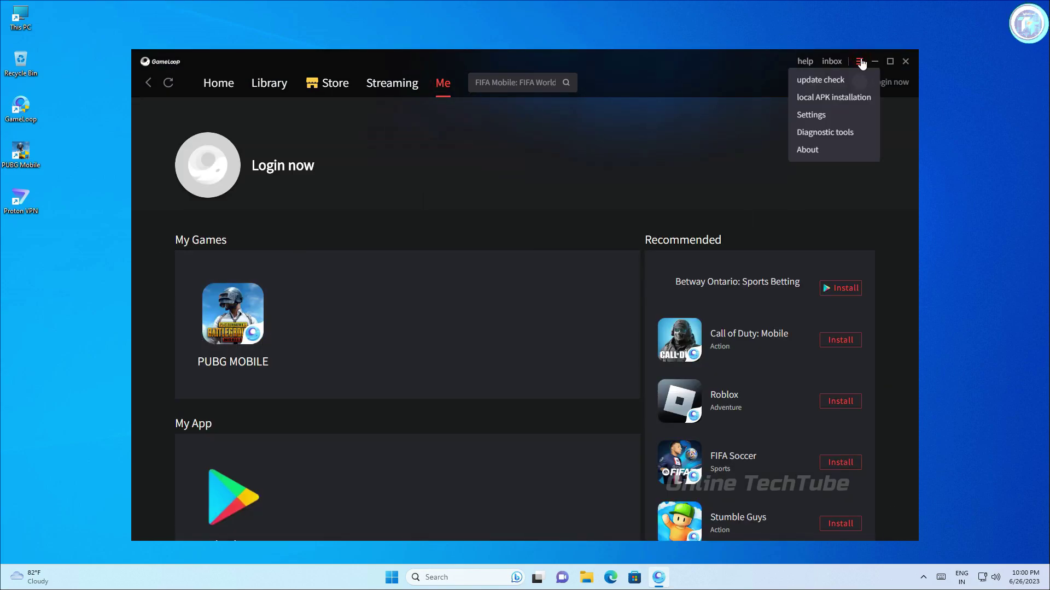
click(826, 116)
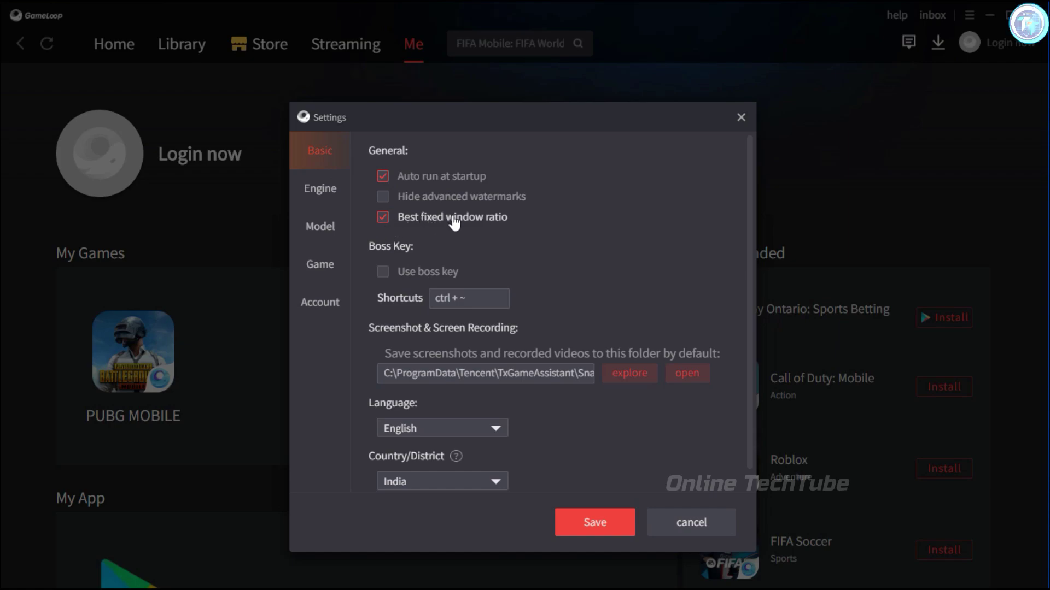
Disable auto run at startup and the best fixed window ratio in the Basic settings
click(383, 177)
click(384, 219)
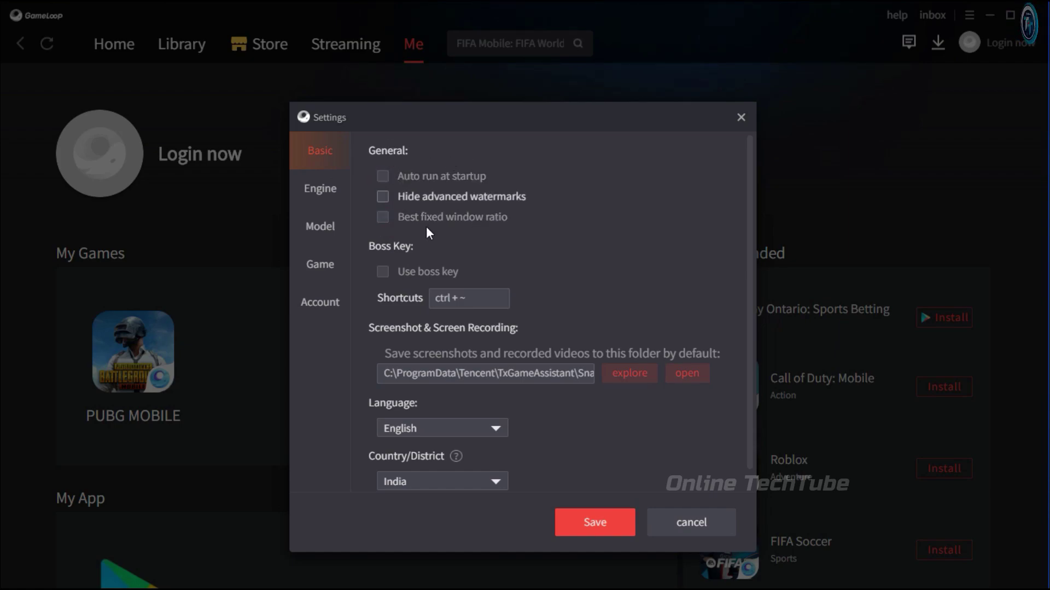
scroll(556, 399, down, 1)
click(398, 462)
Enable discrete graphics card priority and vertical sync in the Engine settings
click(311, 211)
click(315, 199)
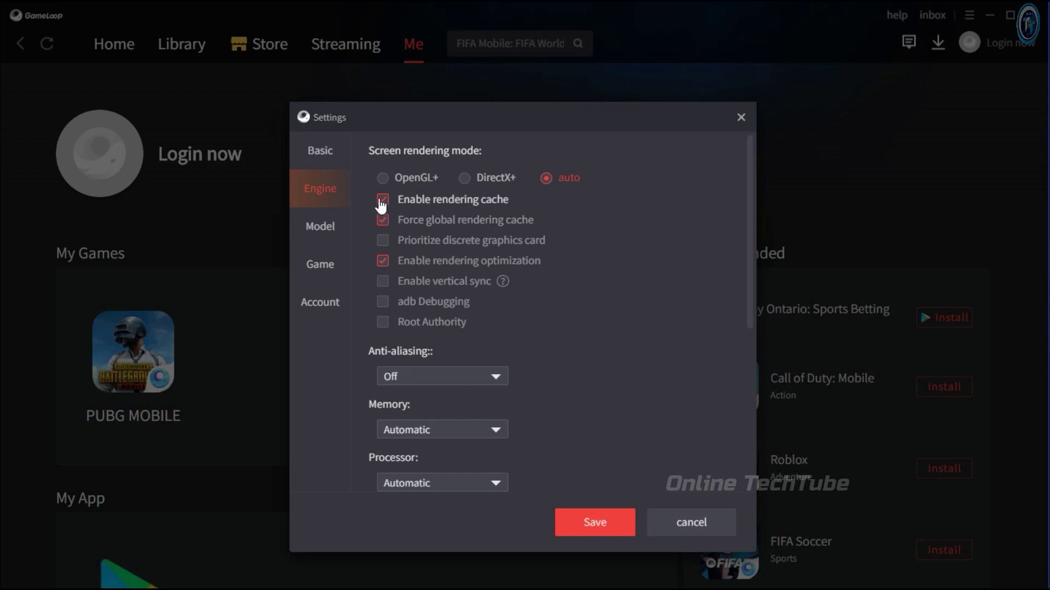
click(383, 241)
click(383, 281)
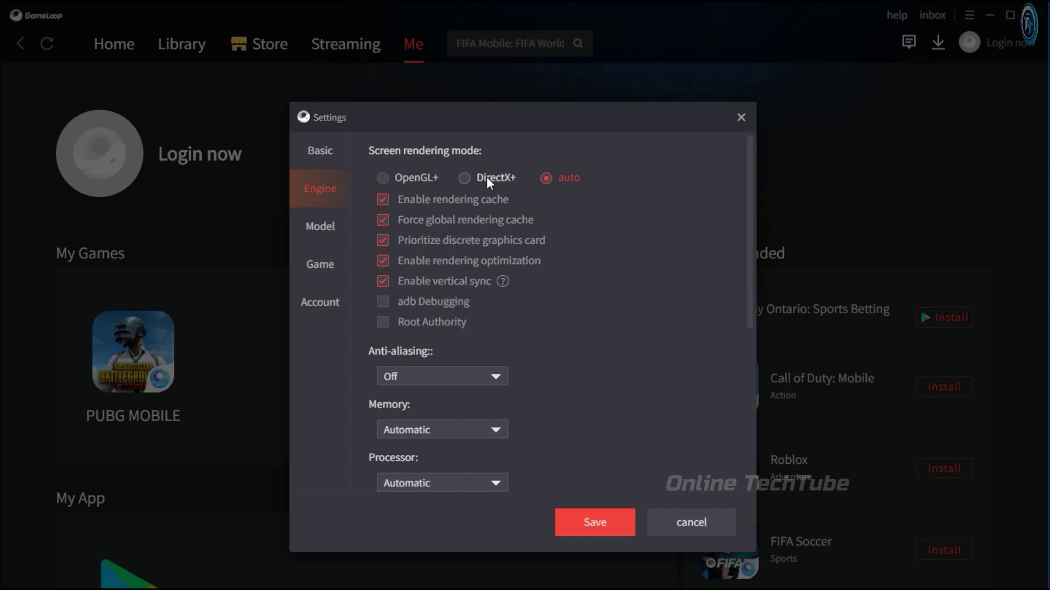
Set anti-aliasing to Off and memory to Automatic in the Engine settings
scroll(469, 291, down, 3)
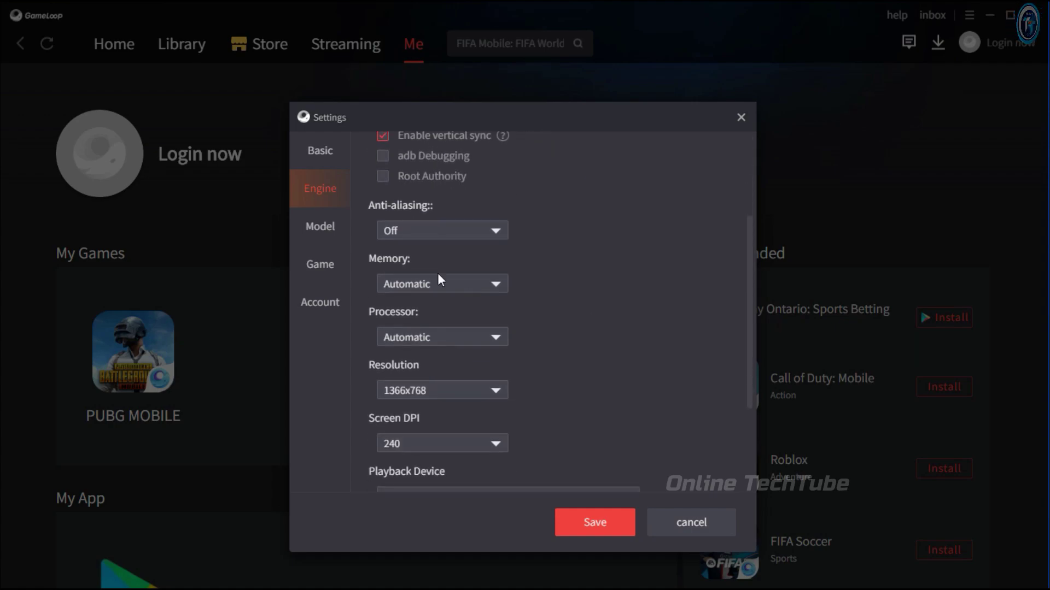
click(395, 230)
click(413, 255)
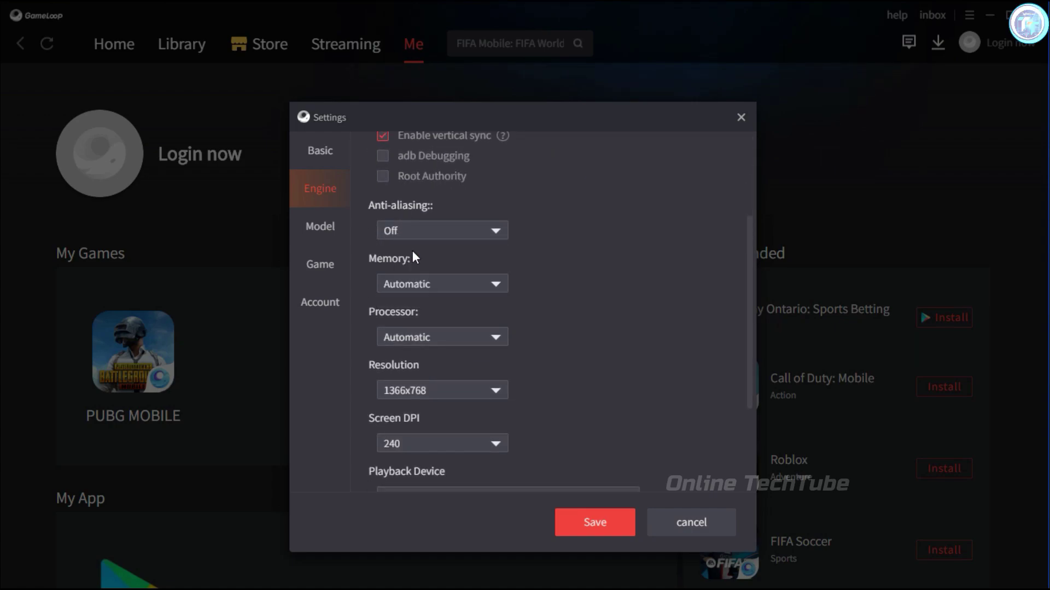
click(400, 286)
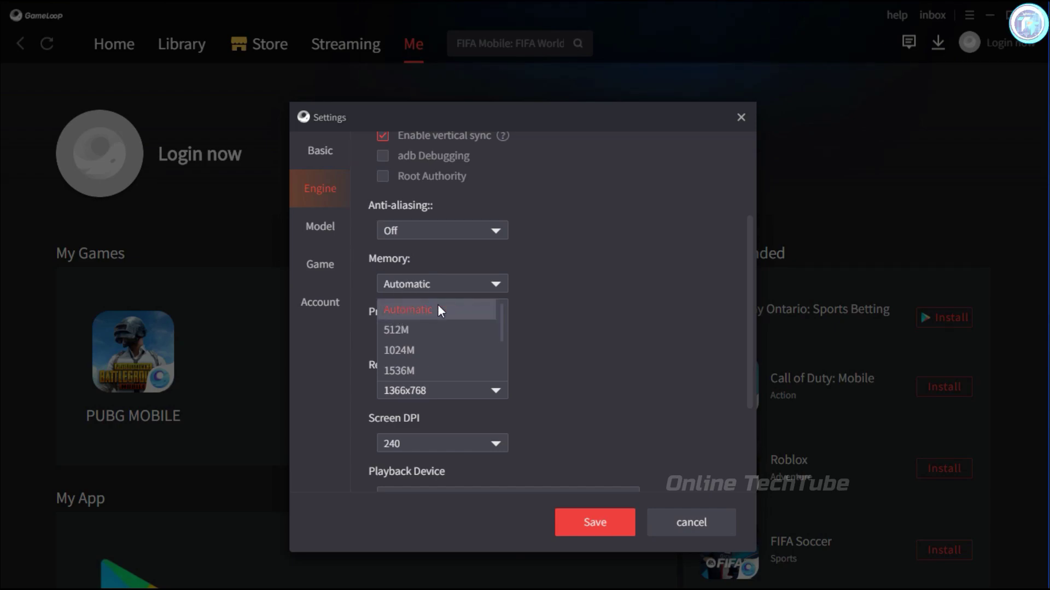
click(491, 311)
click(468, 281)
scroll(436, 347, down, 2)
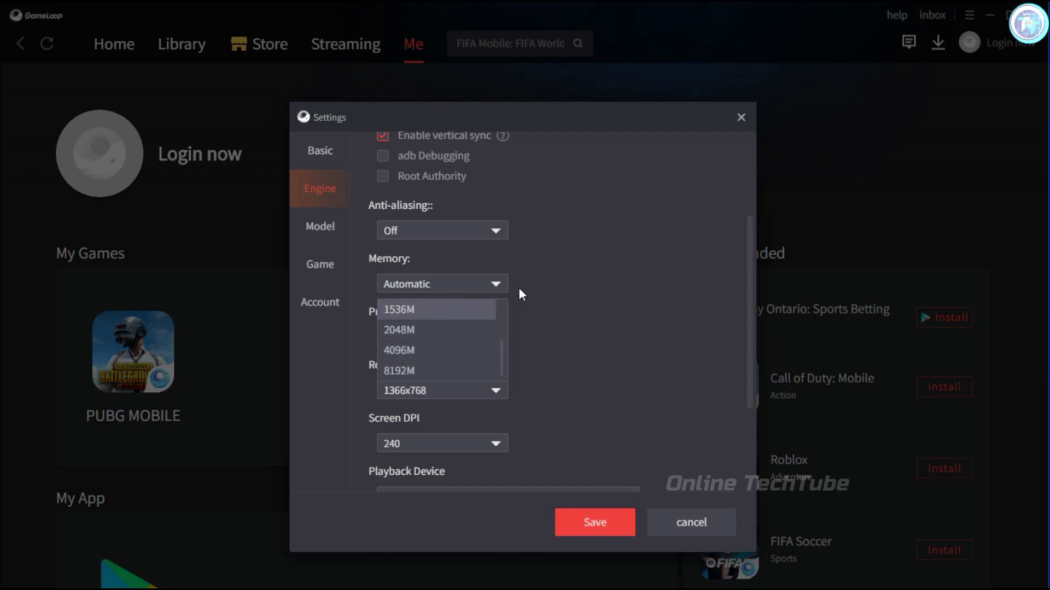
click(446, 284)
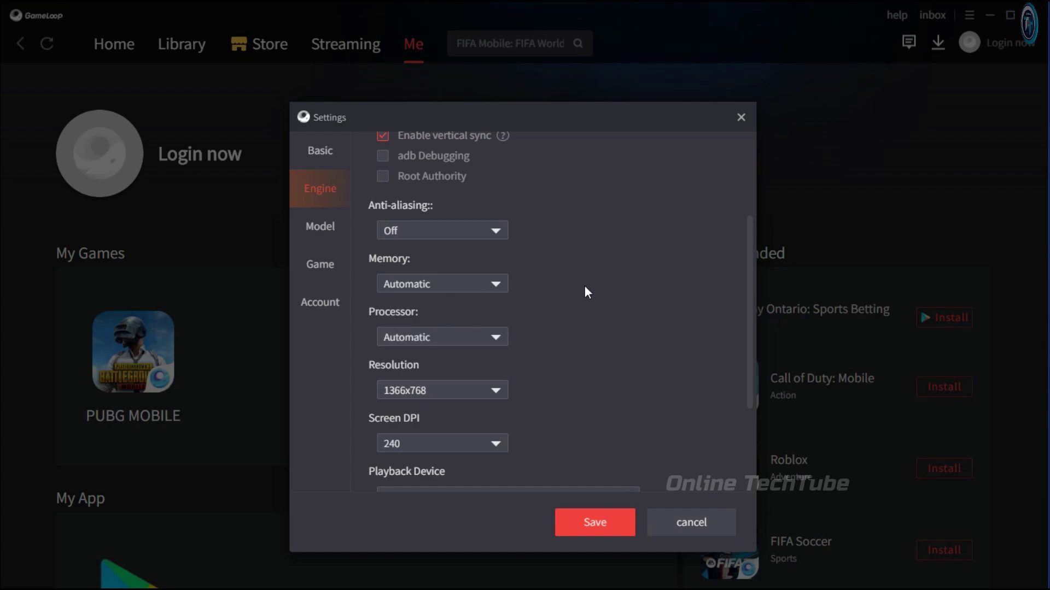
Set the processor option to Automatic in the Engine settings, reviewing the available core counts
click(421, 338)
scroll(429, 377, down, 1)
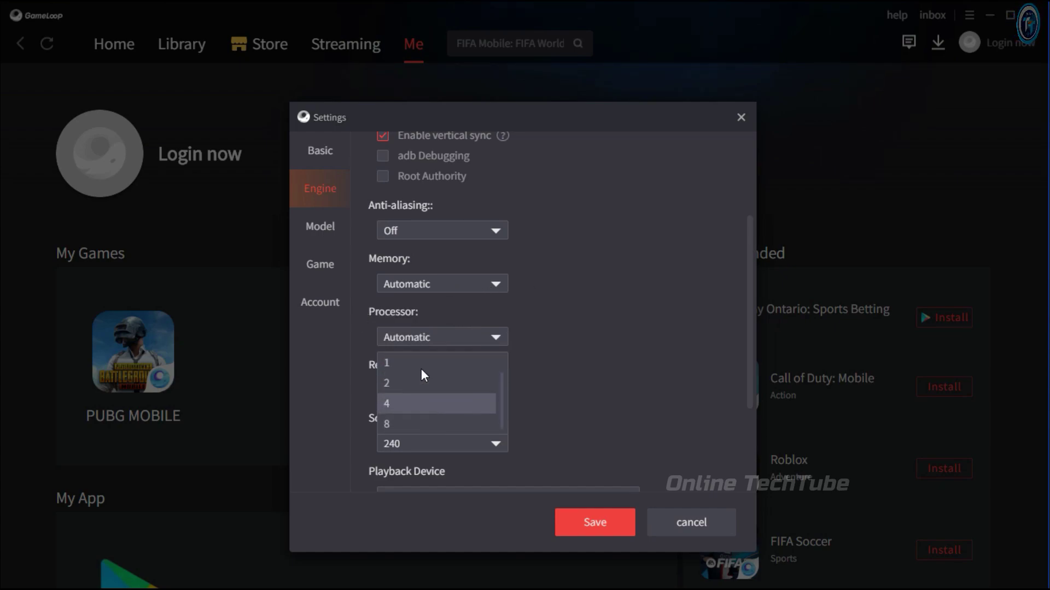
scroll(416, 366, up, 1)
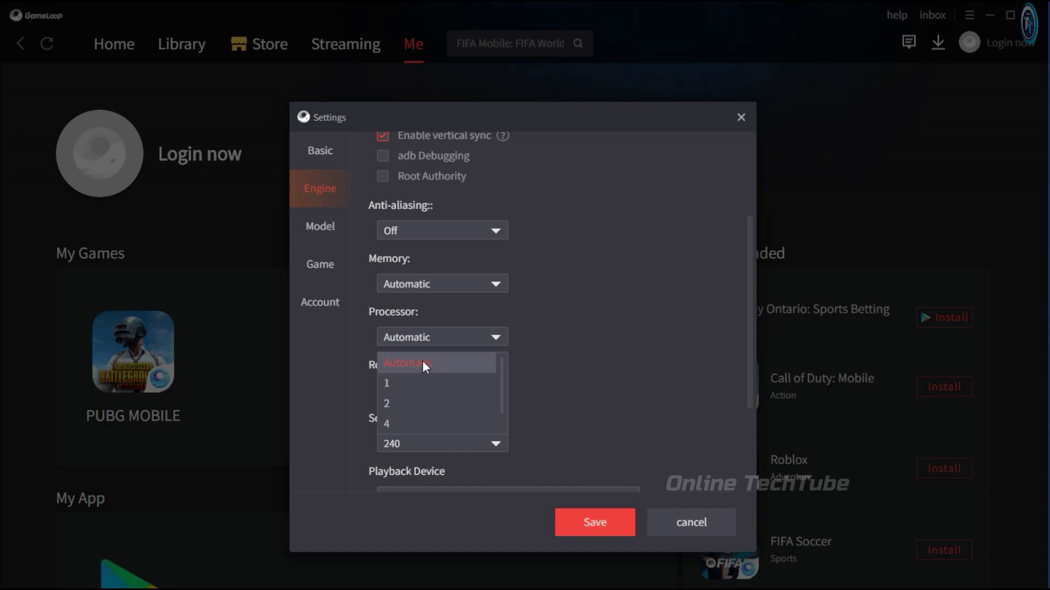
click(496, 373)
click(423, 342)
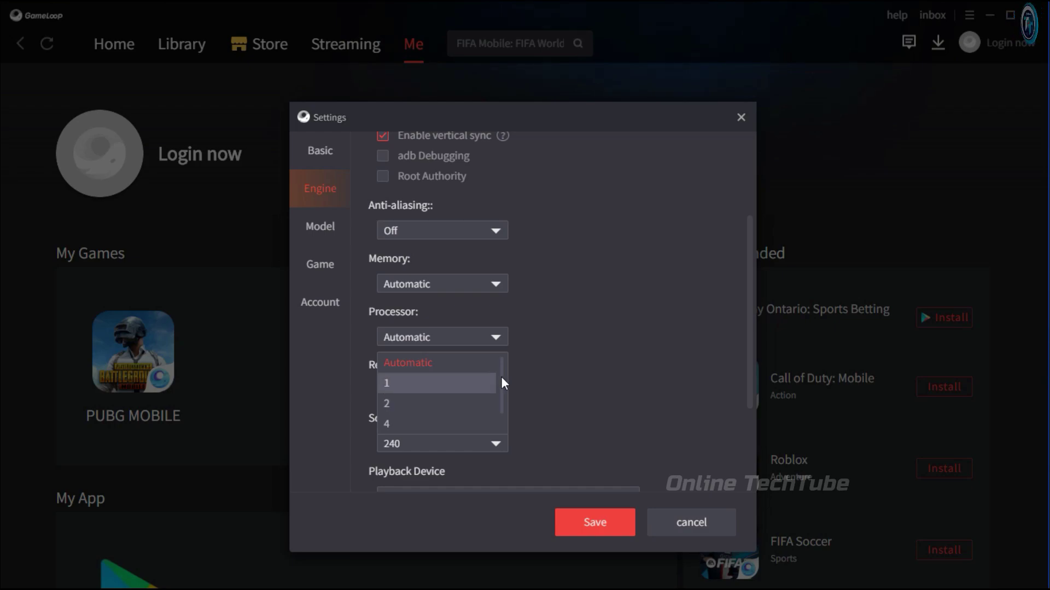
click(602, 365)
Review the available resolution and screen DPI options and the audio device settings of the engine
click(420, 389)
scroll(448, 461, down, 2)
scroll(401, 449, up, 2)
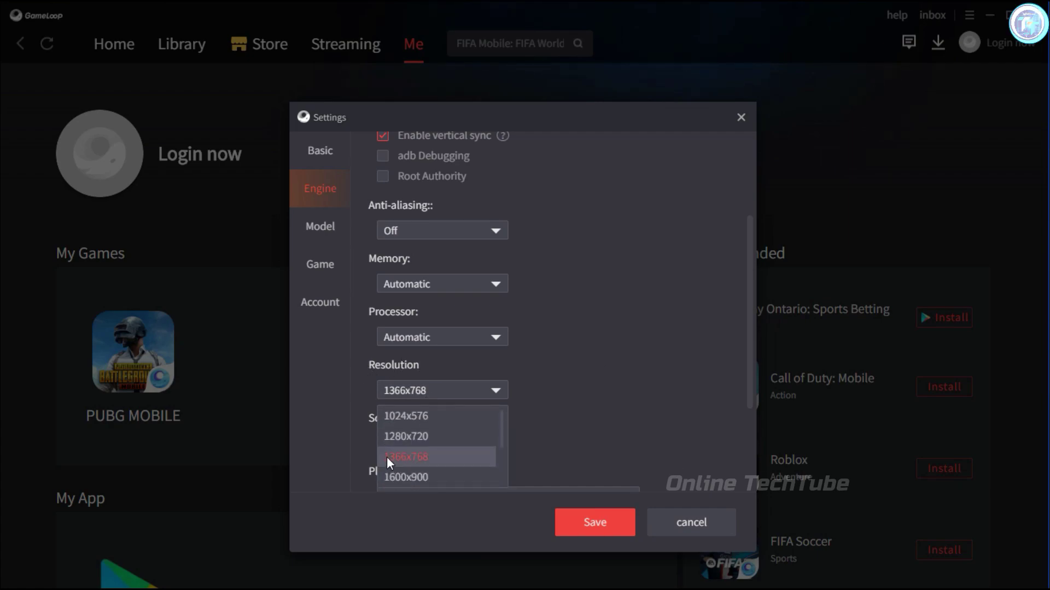
click(592, 405)
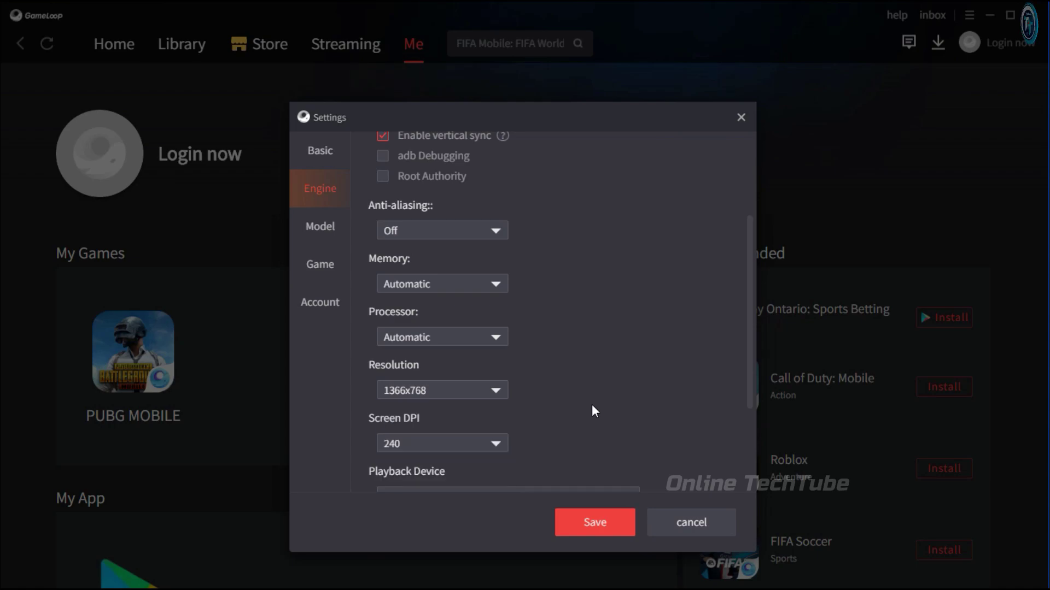
click(387, 443)
scroll(389, 462, down, 2)
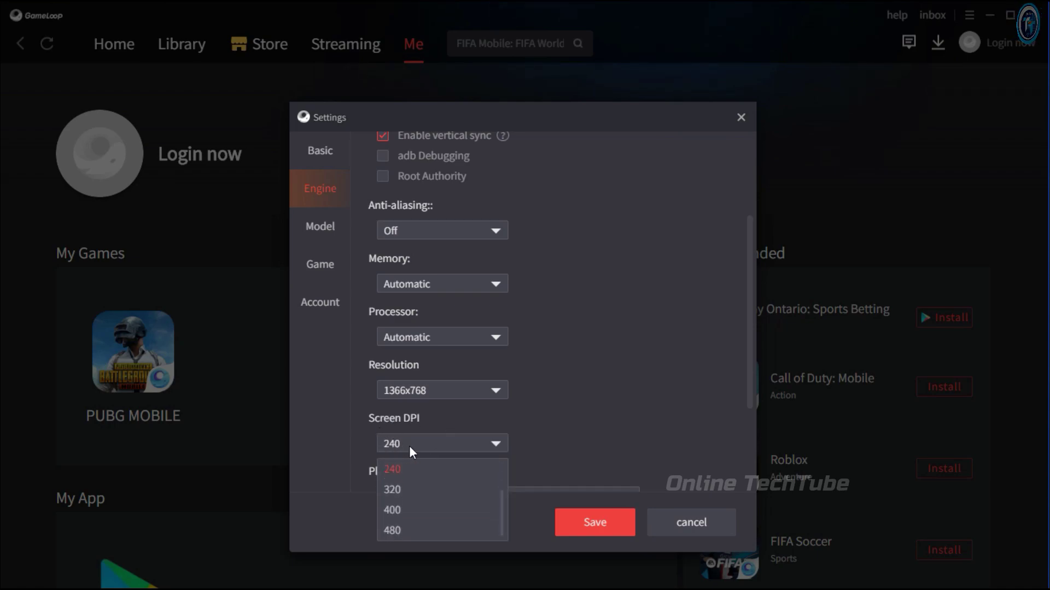
click(585, 405)
scroll(585, 407, down, 2)
click(585, 411)
click(505, 271)
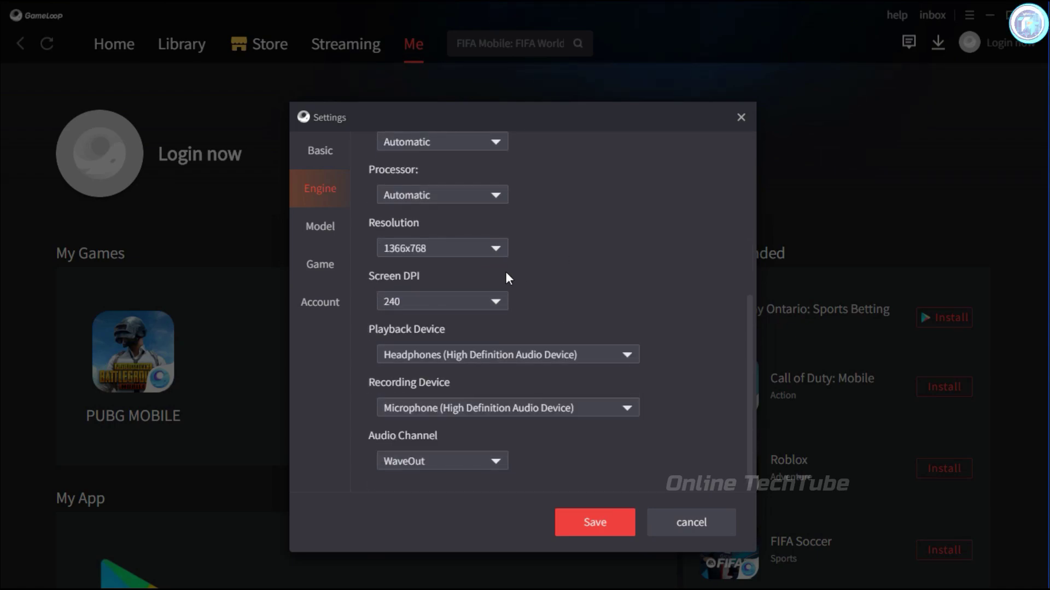
Set the custom mobile phone model to Customize in the Model settings
click(328, 245)
click(386, 174)
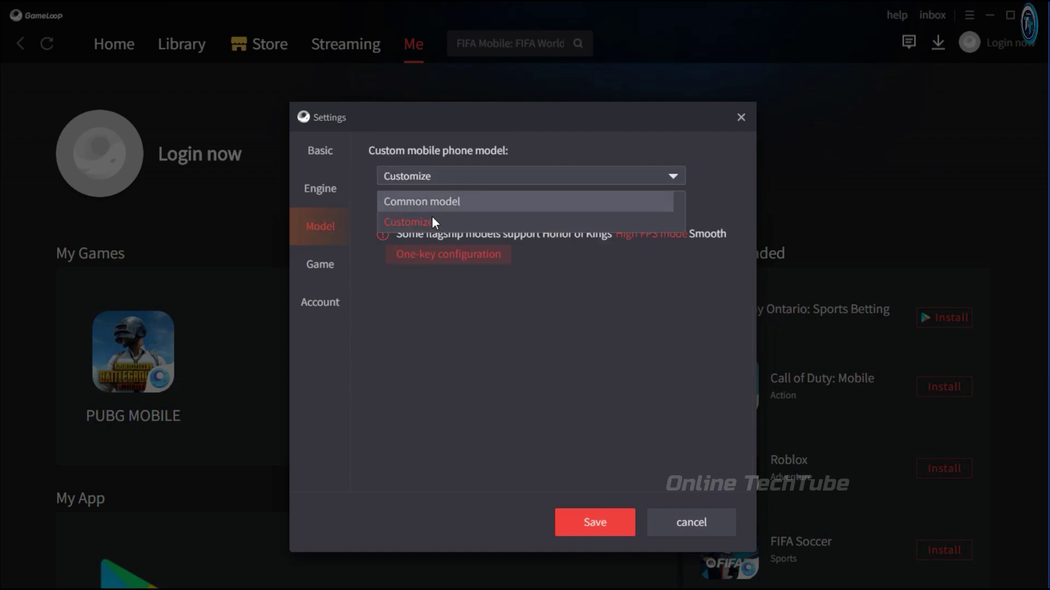
click(454, 220)
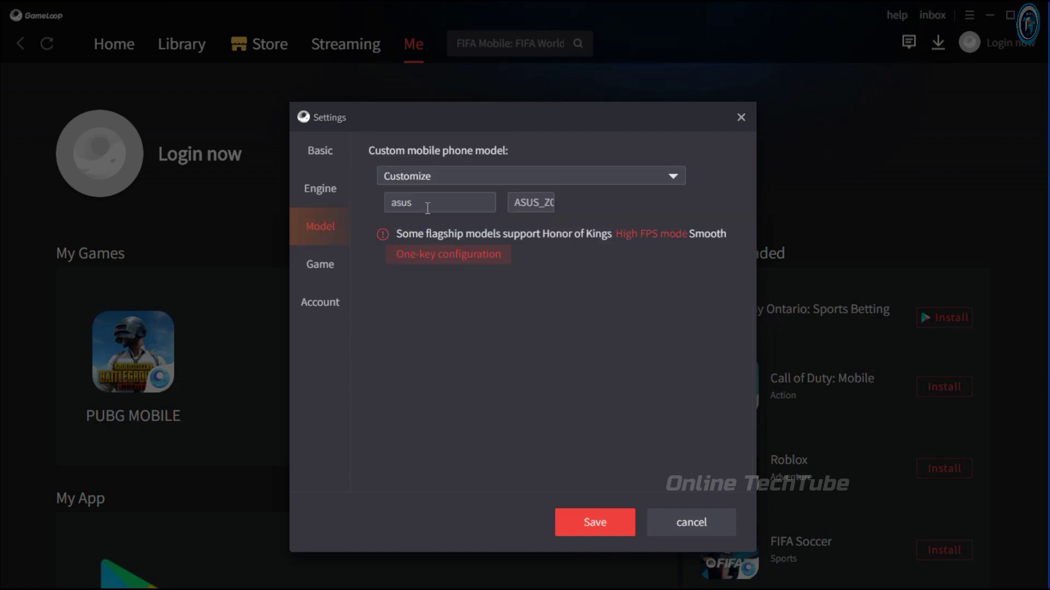
Set the PUBG Mobile game definition to SD 720P and its graphics quality to Automatic
click(316, 264)
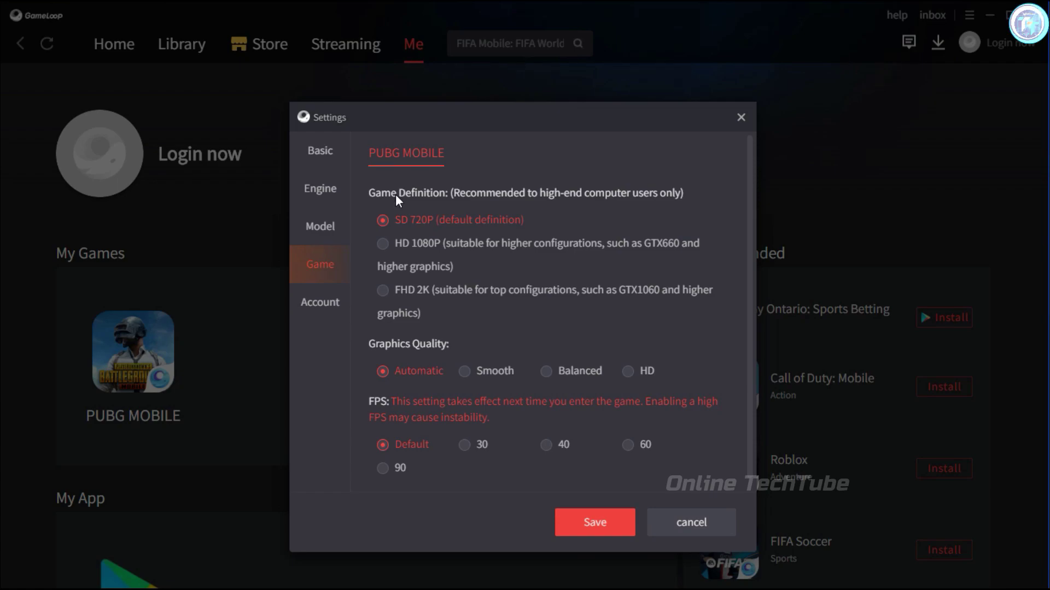
scroll(446, 328, down, 1)
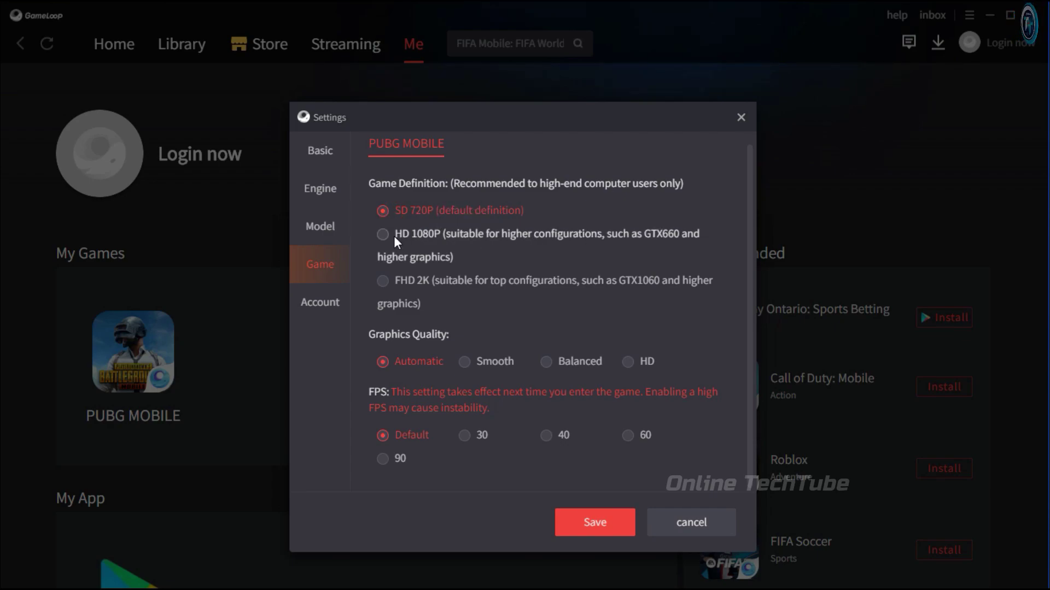
click(430, 235)
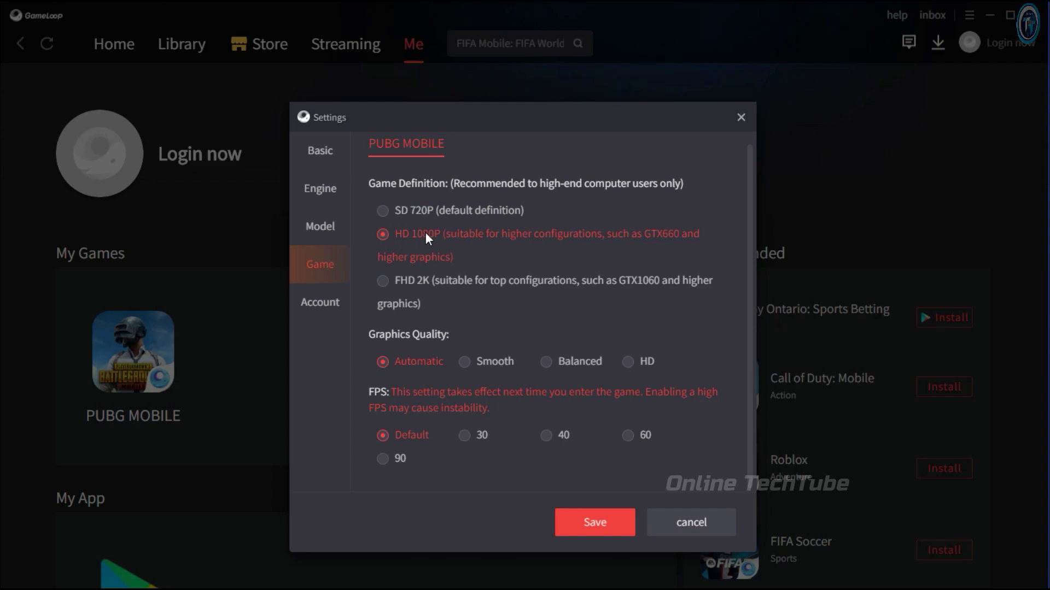
click(413, 215)
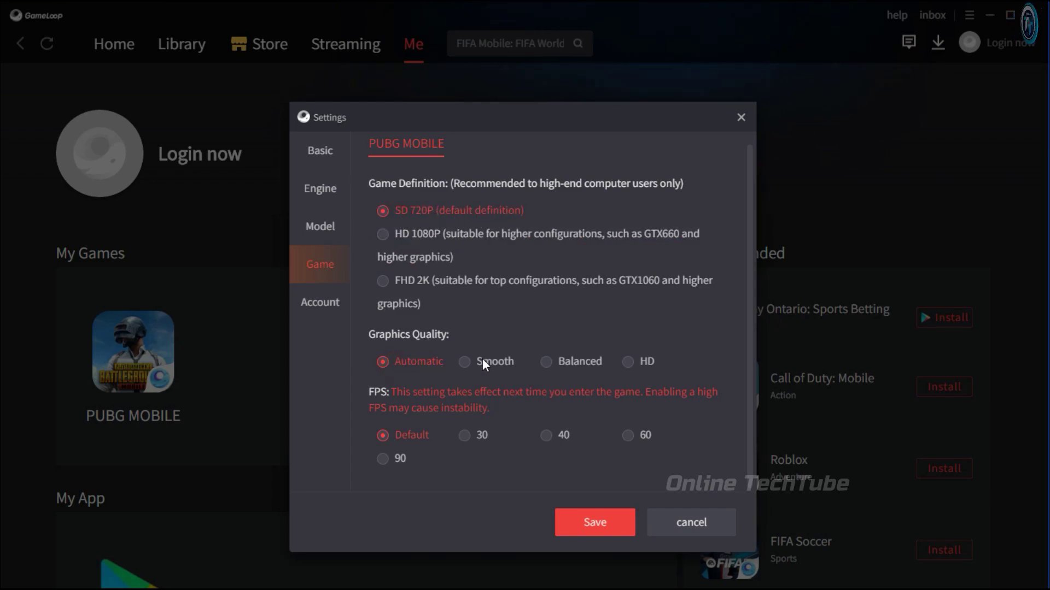
click(462, 360)
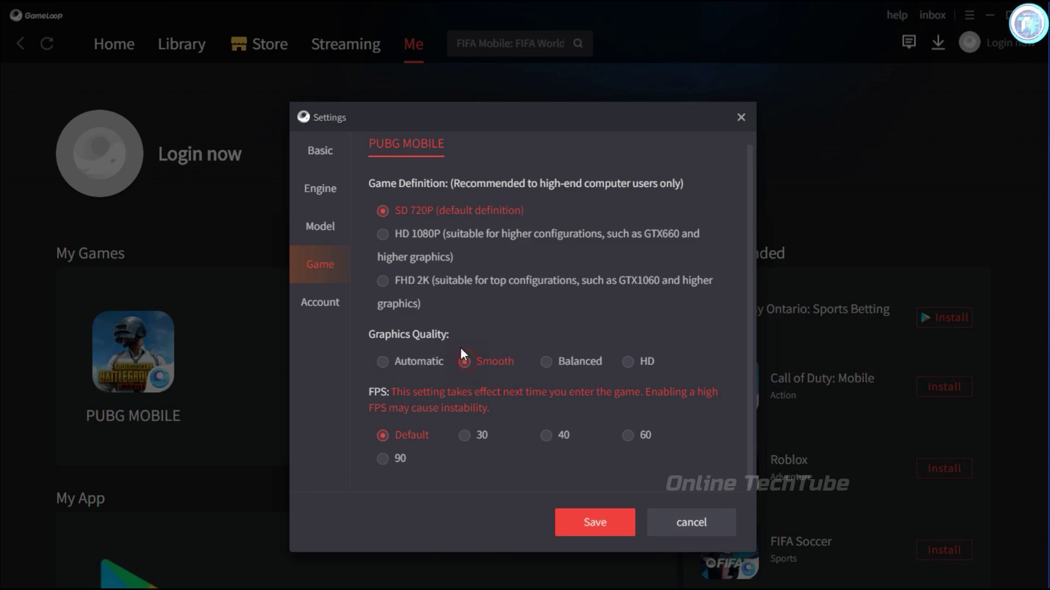
click(409, 363)
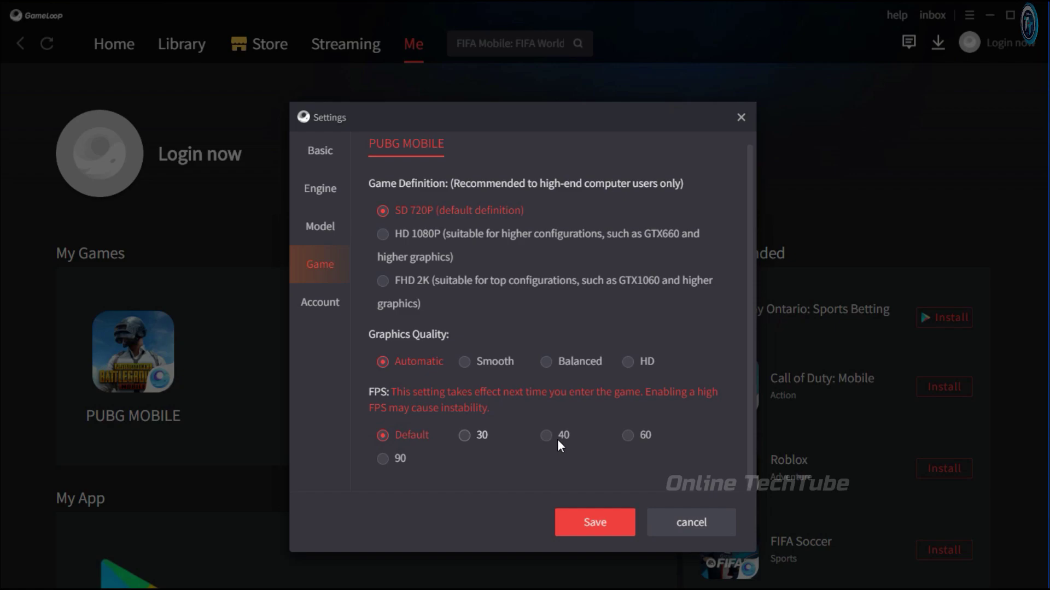
Set the FPS option for PUBG Mobile to 90 in the Game settings
click(638, 443)
click(401, 458)
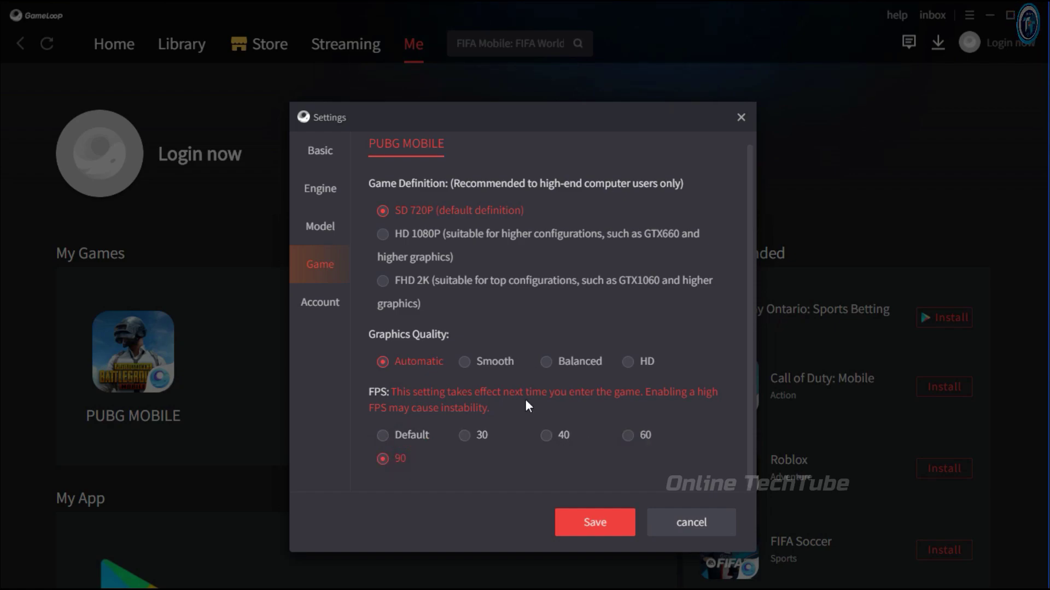
click(380, 435)
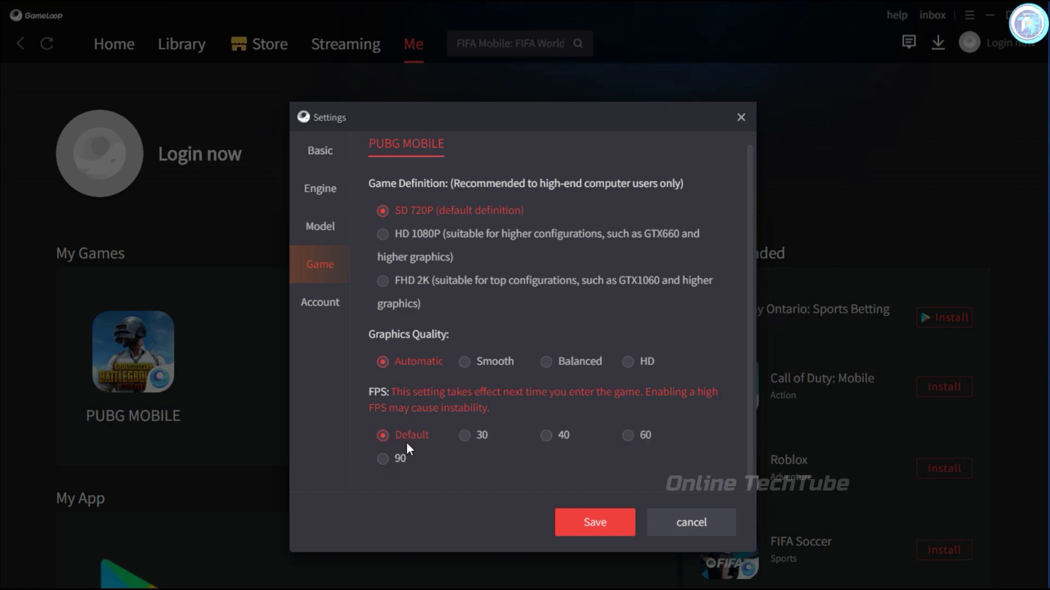
click(394, 465)
Check the Account and Basic settings and save all the emulator settings
click(321, 301)
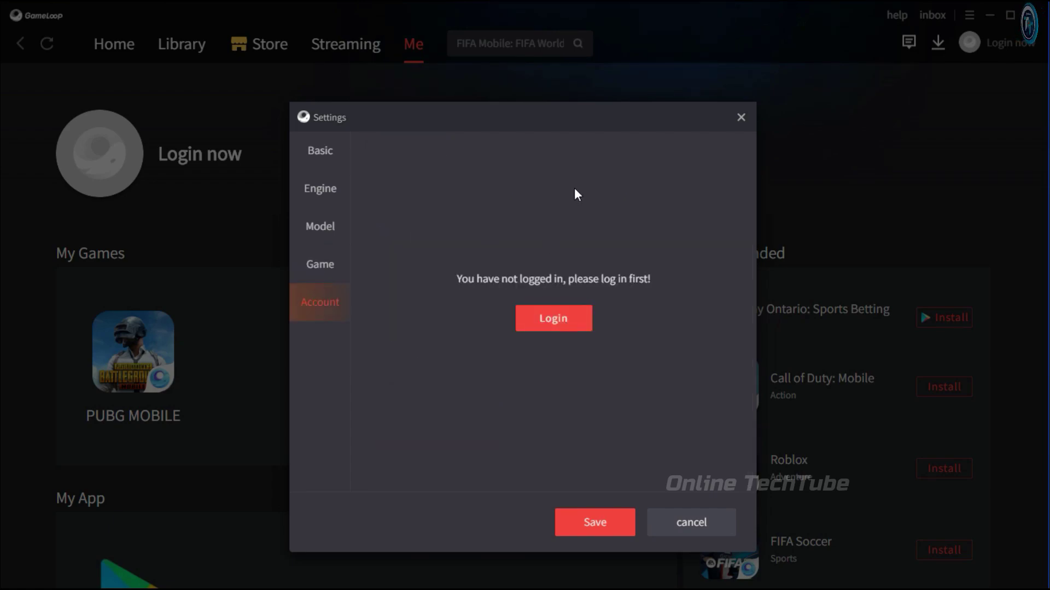
click(336, 153)
click(583, 521)
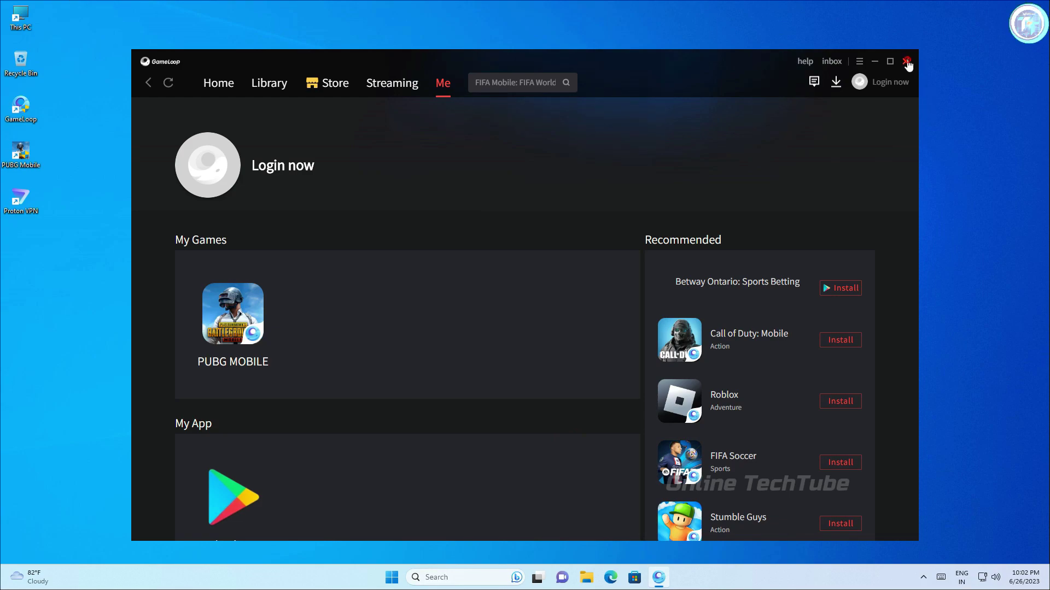
Close the GameLoop window and quit its background process from the hidden tray apps
click(906, 62)
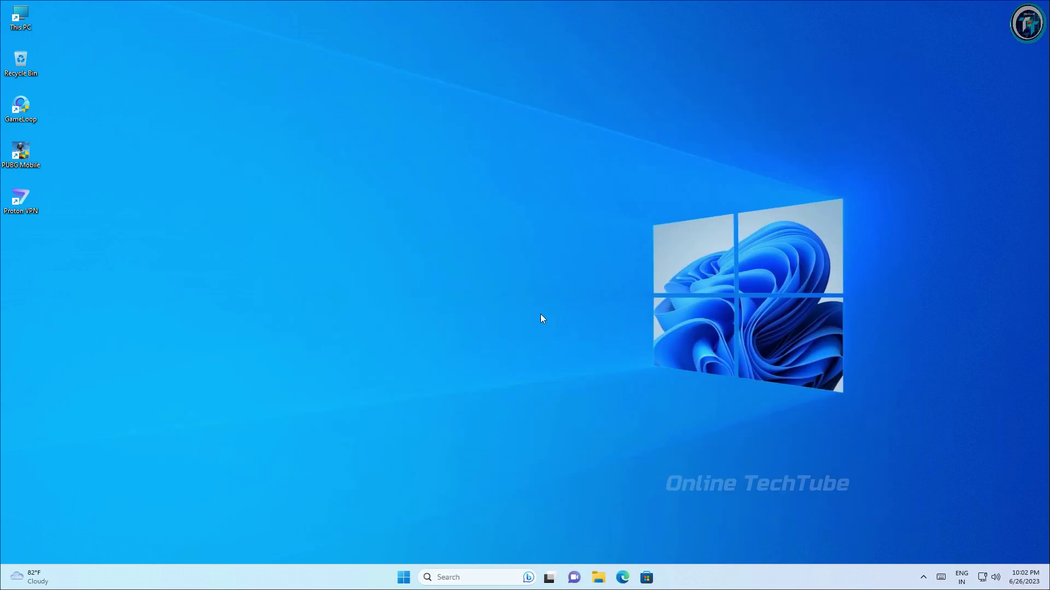
click(923, 577)
right_click(878, 550)
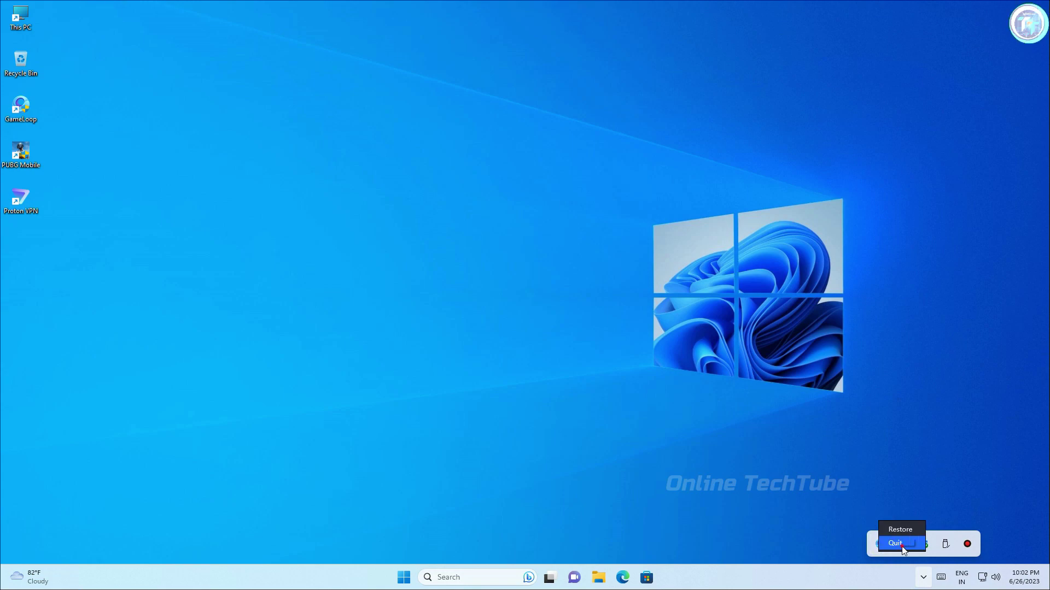
click(901, 544)
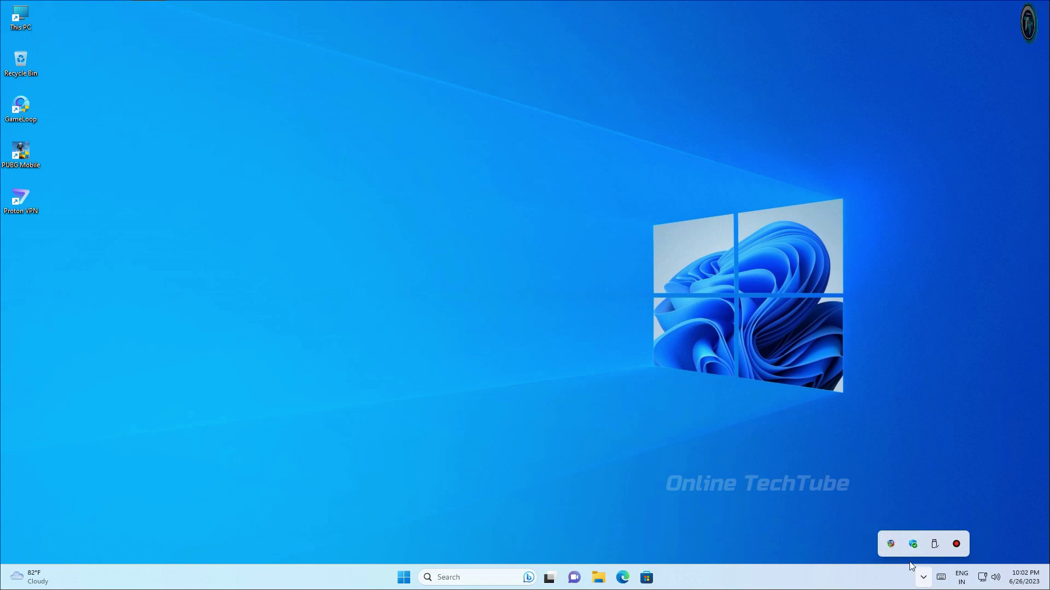
click(924, 583)
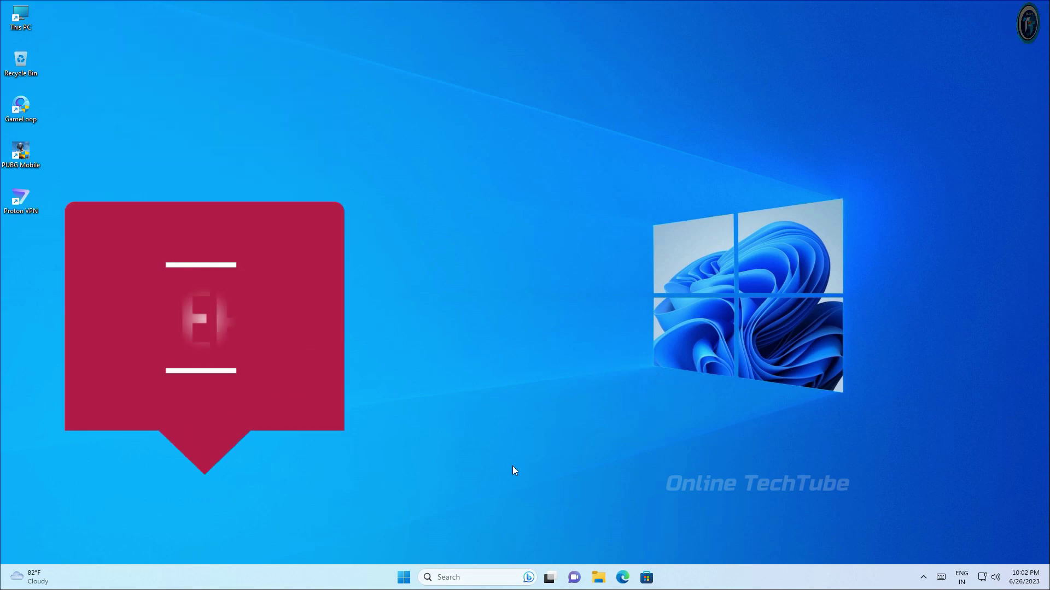
Search Windows for "Graphics Settings" and open the matching system settings page
click(404, 579)
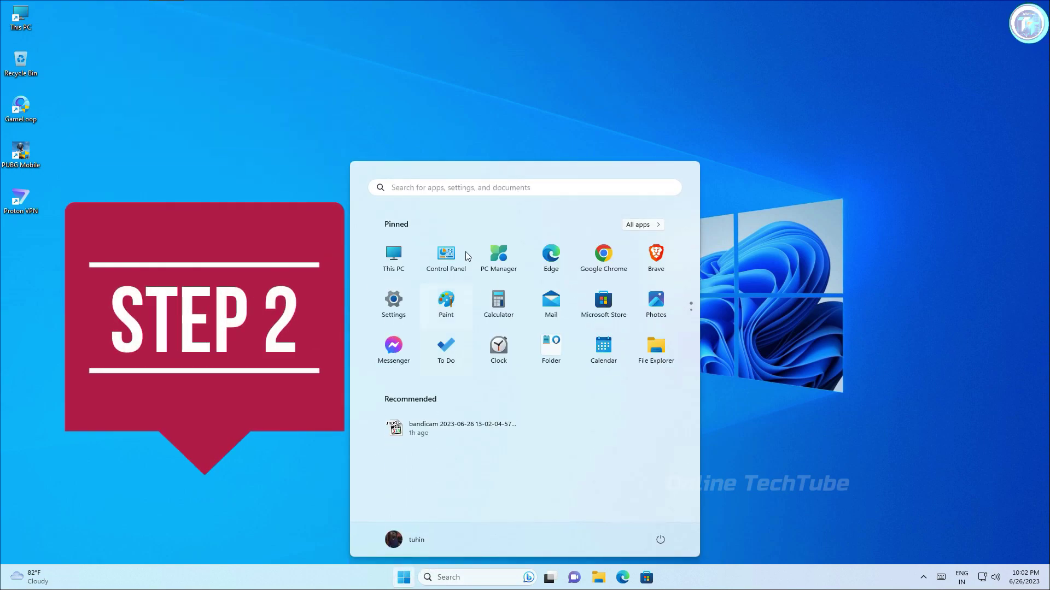
click(420, 188)
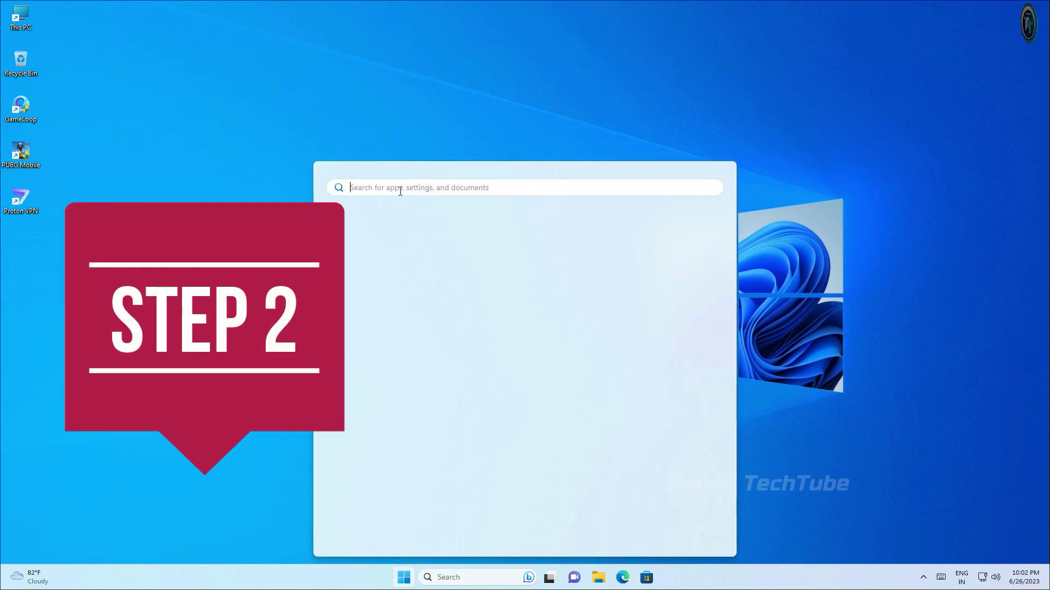
text(Graphi)
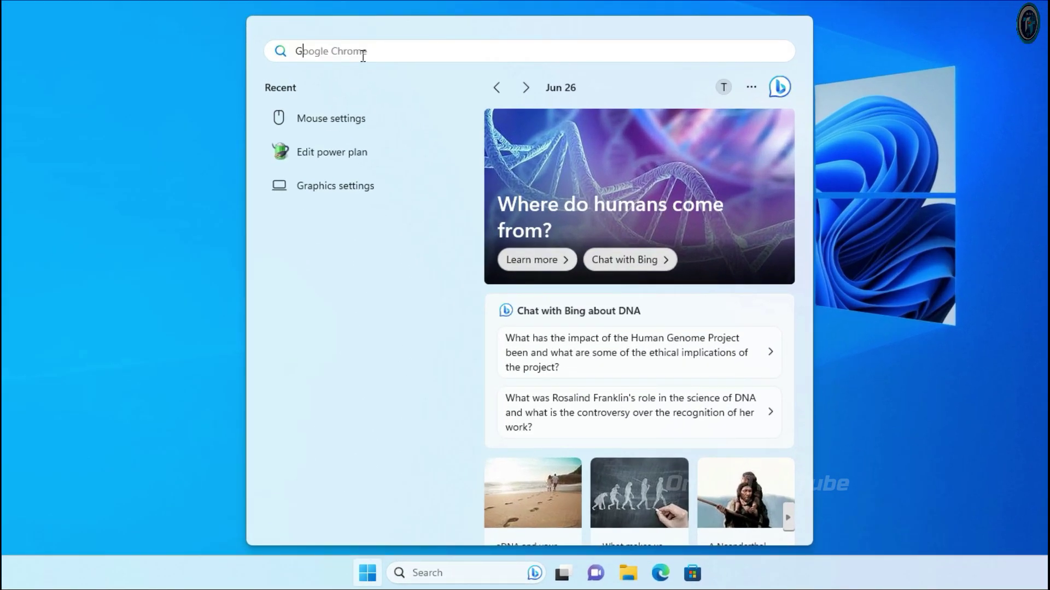
text(cs)
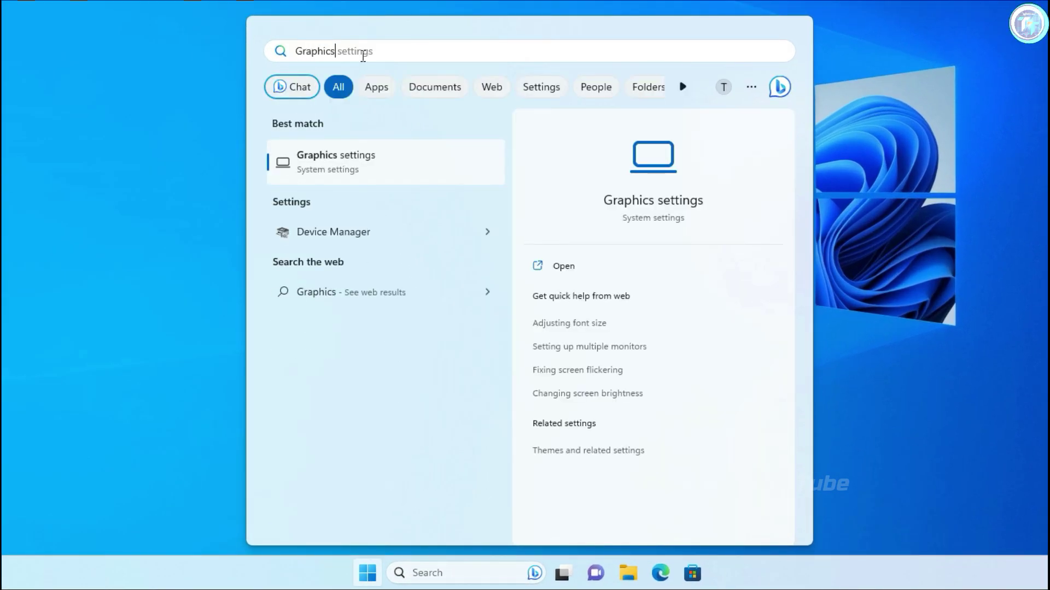
text( Settings)
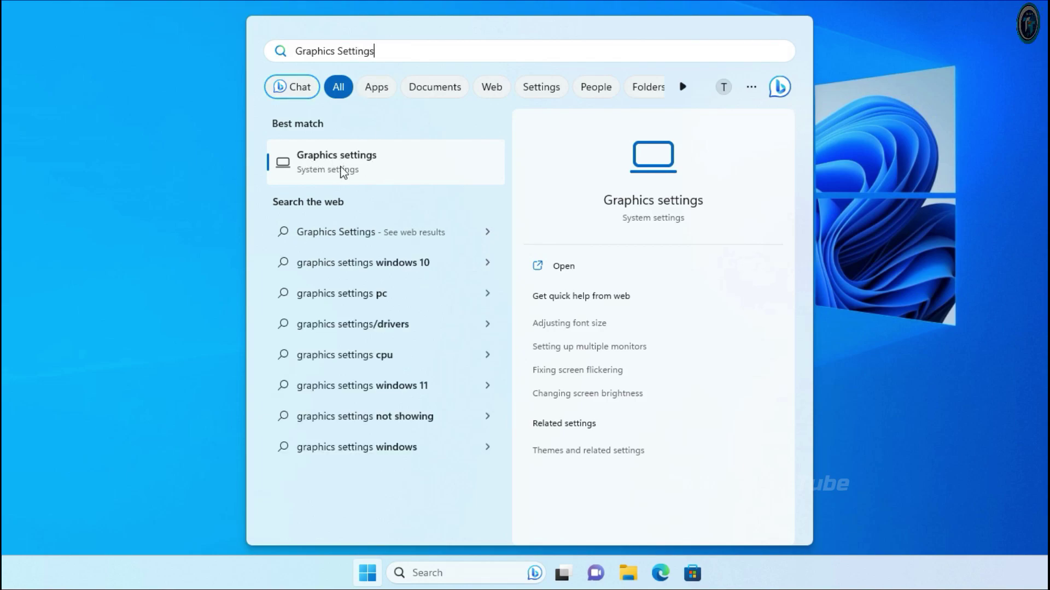
click(355, 168)
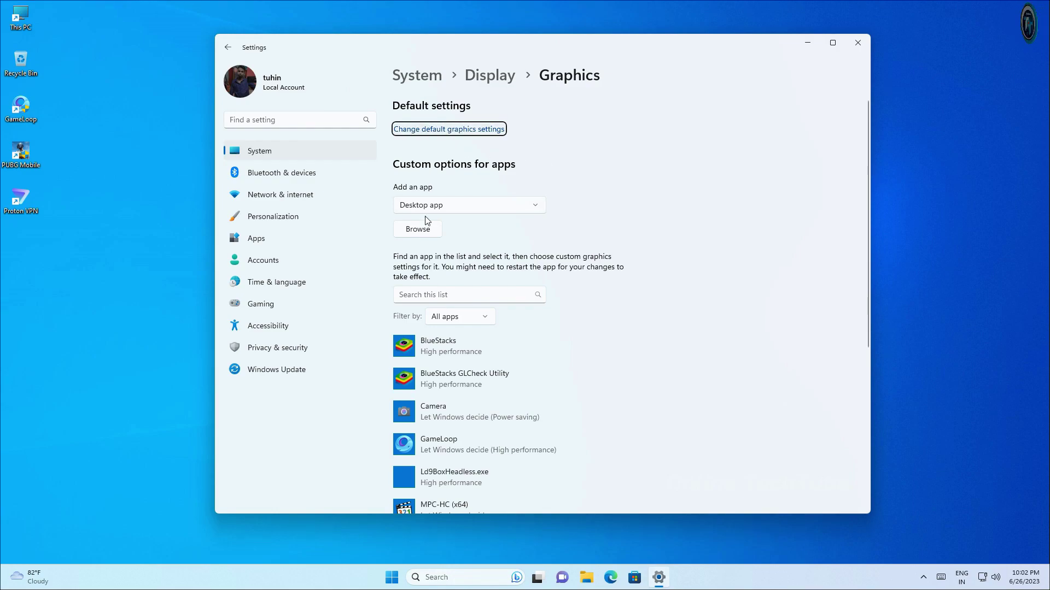
Add the GameLoop desktop shortcut as a Desktop app under the custom graphics options for apps
click(443, 215)
click(437, 208)
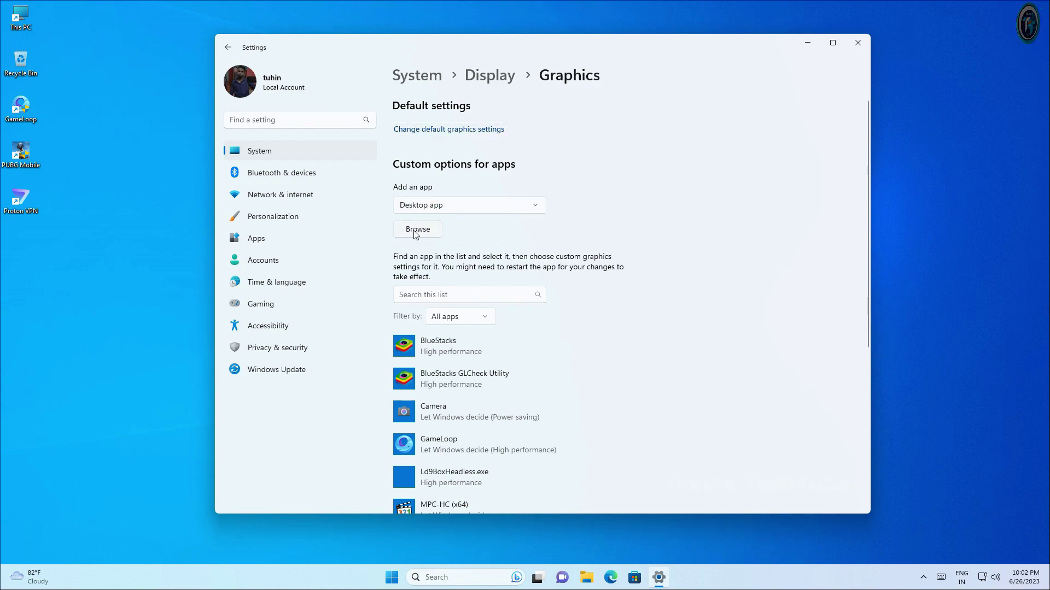
click(418, 231)
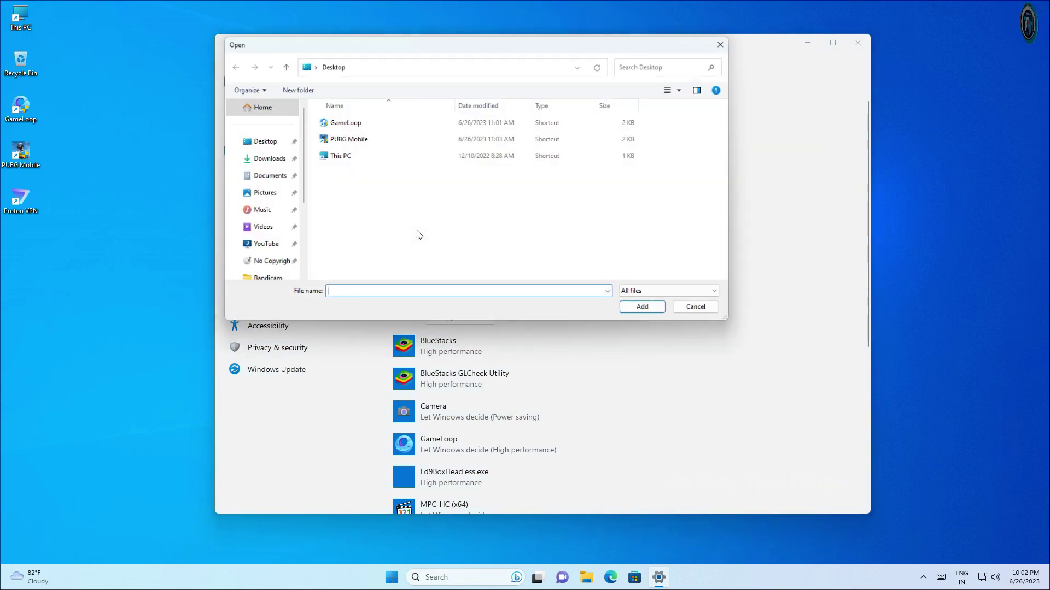
drag(82, 95, 2, 292)
click(333, 124)
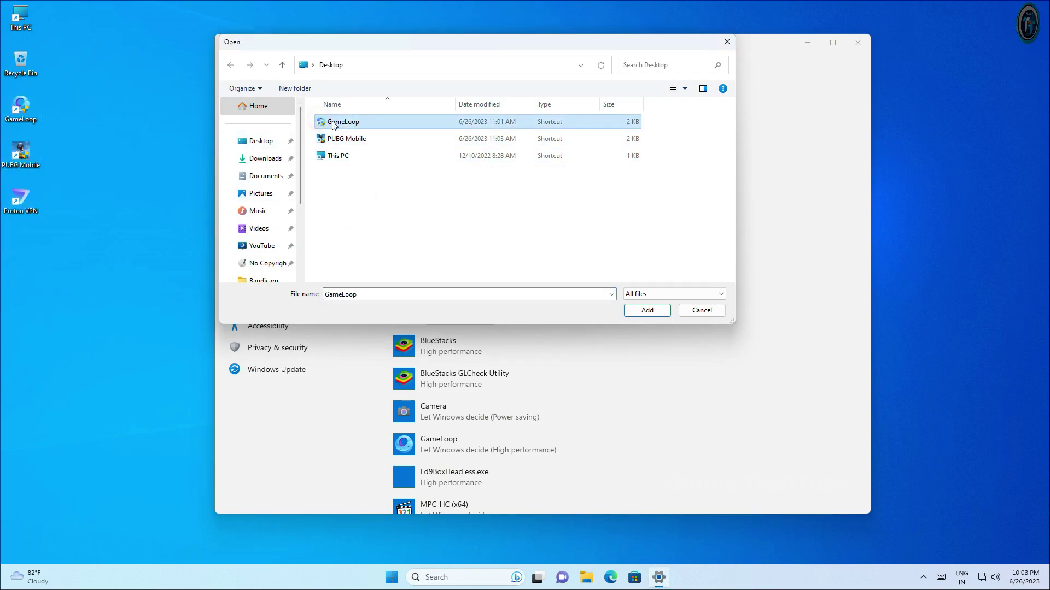
click(648, 310)
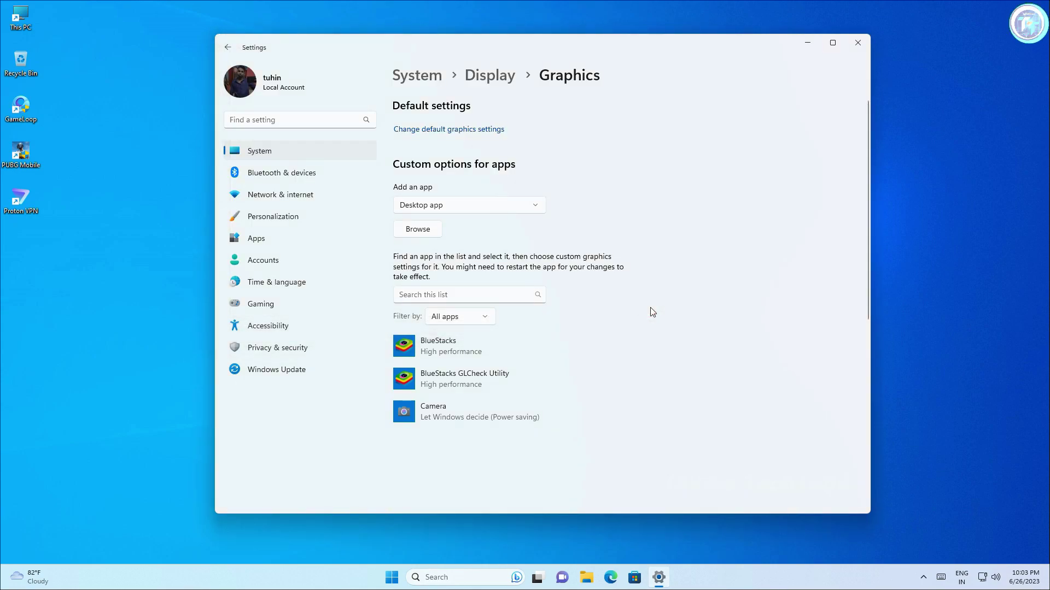
Set the graphics preference of the newly added GameLoop entry to High performance and save it
scroll(581, 304, down, 3)
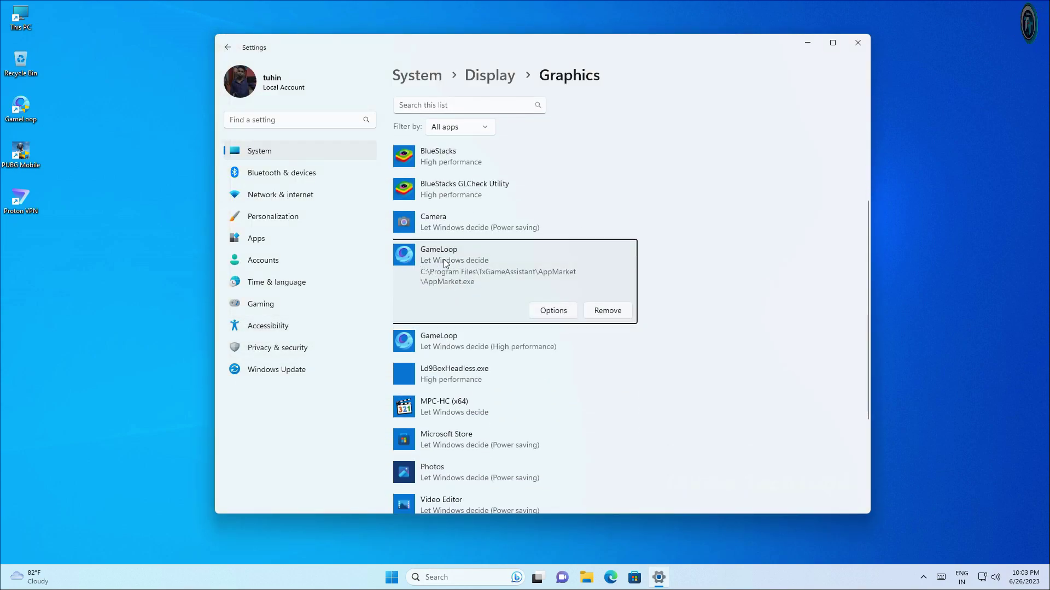
click(550, 310)
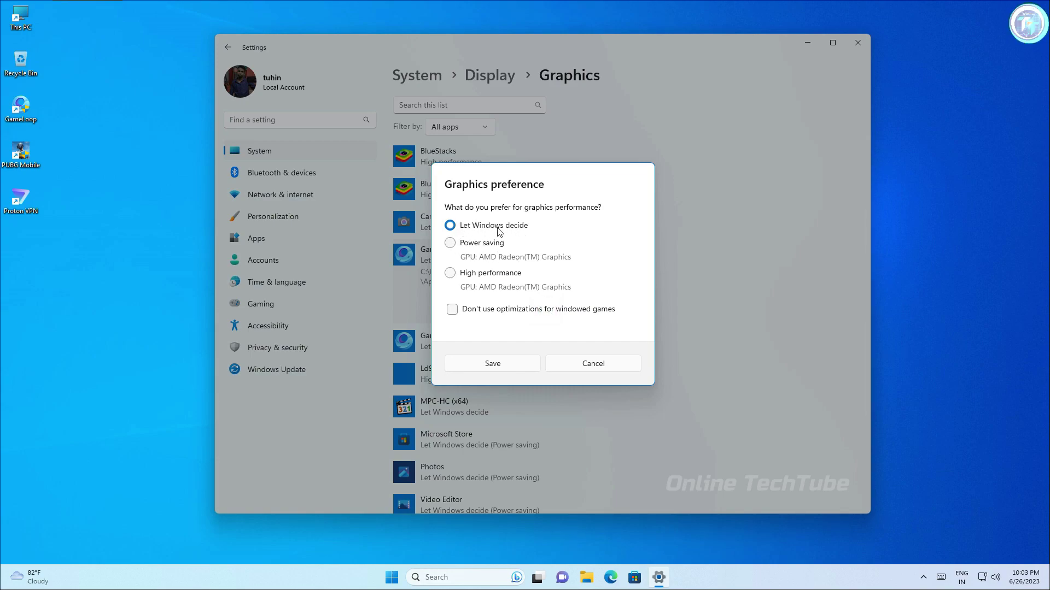
click(476, 275)
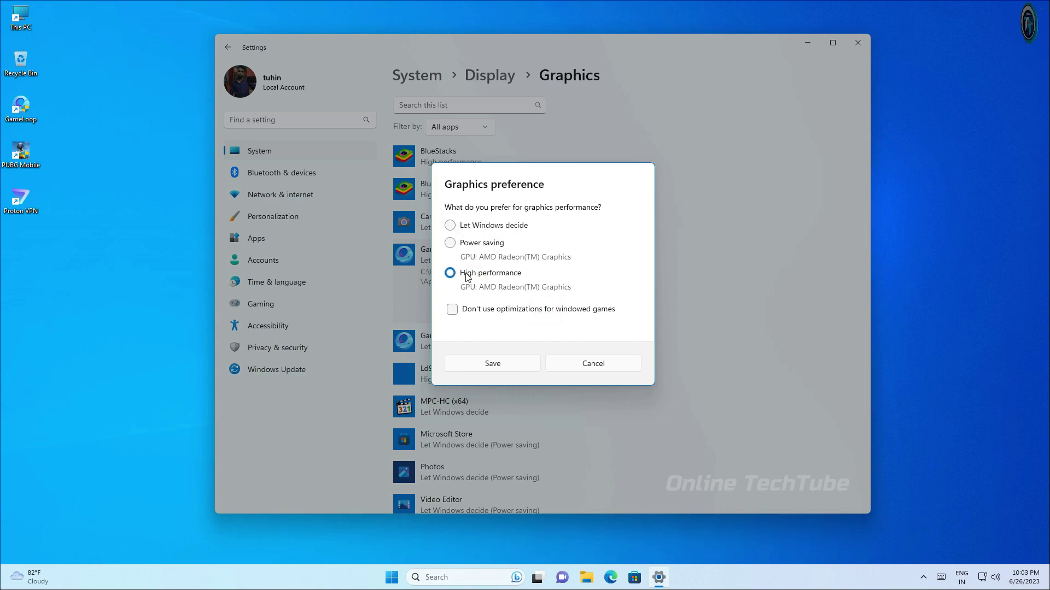
click(493, 362)
Save High performance as the graphics preference for the second GameLoop entry and close the Settings window
click(472, 355)
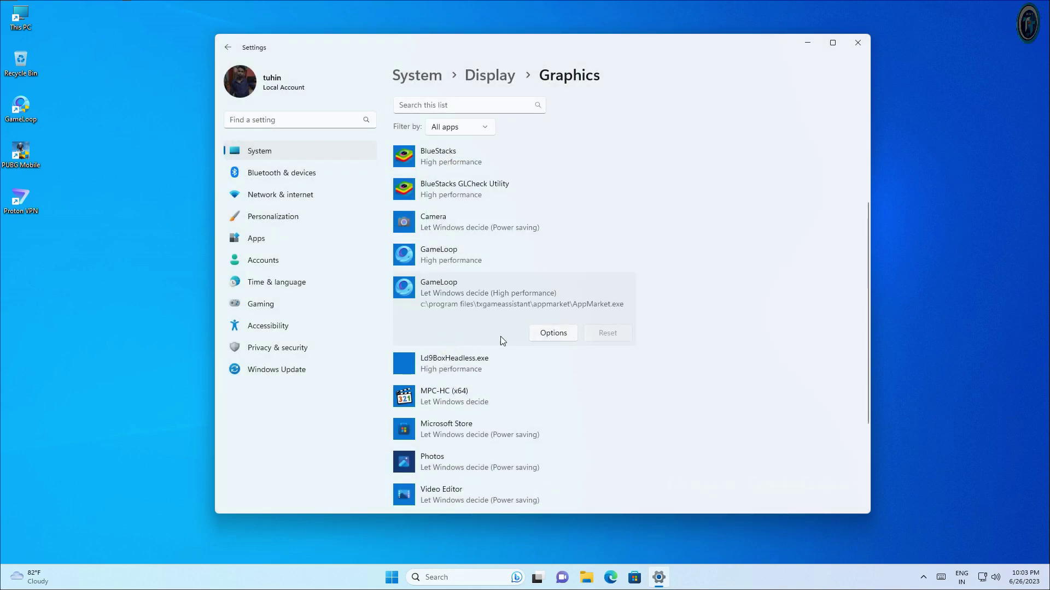
click(538, 334)
click(457, 276)
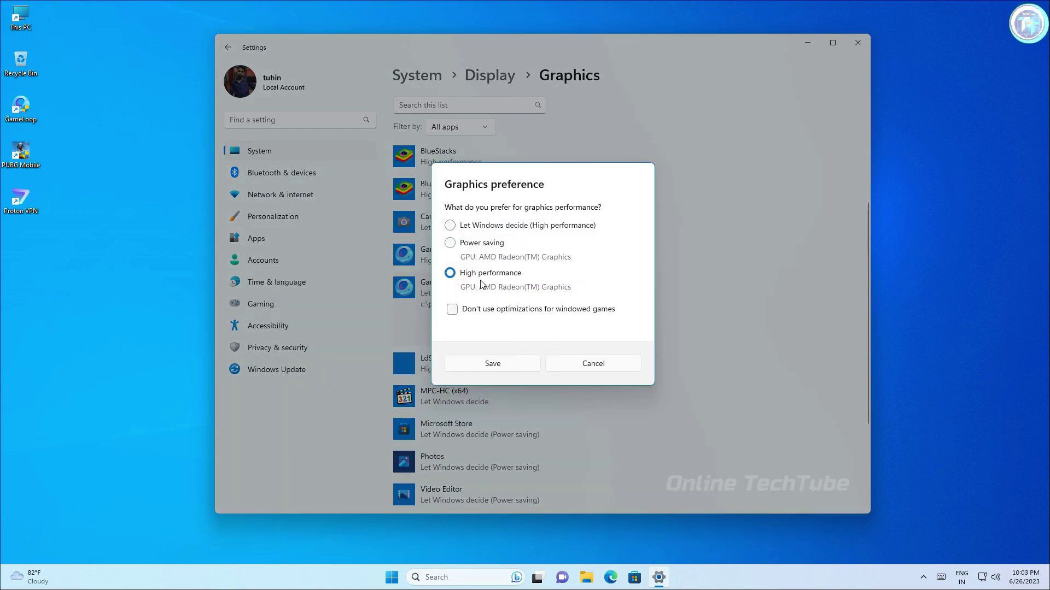
click(492, 363)
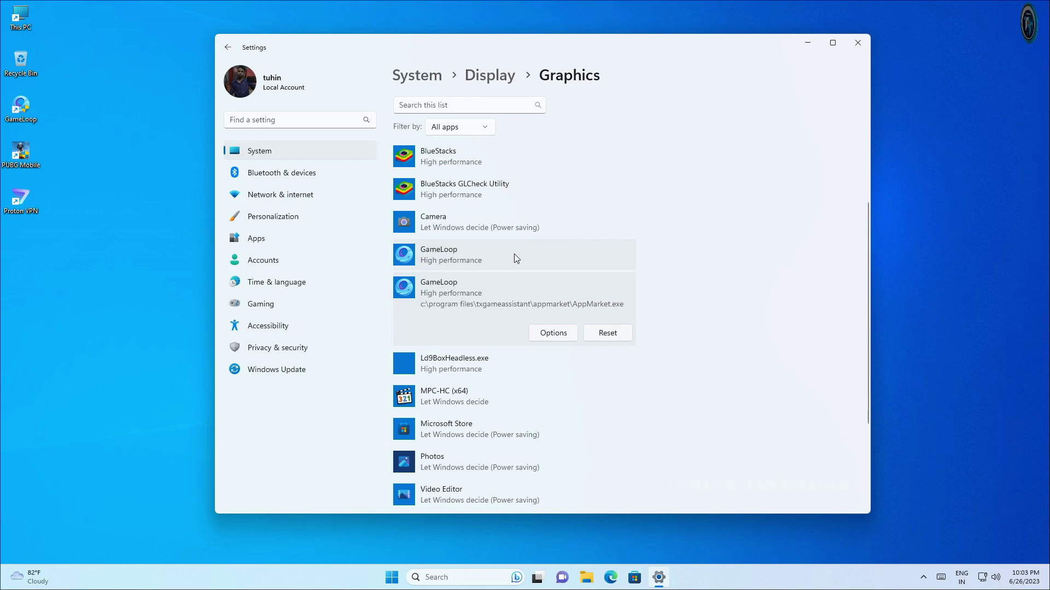
scroll(519, 262, up, 4)
click(859, 45)
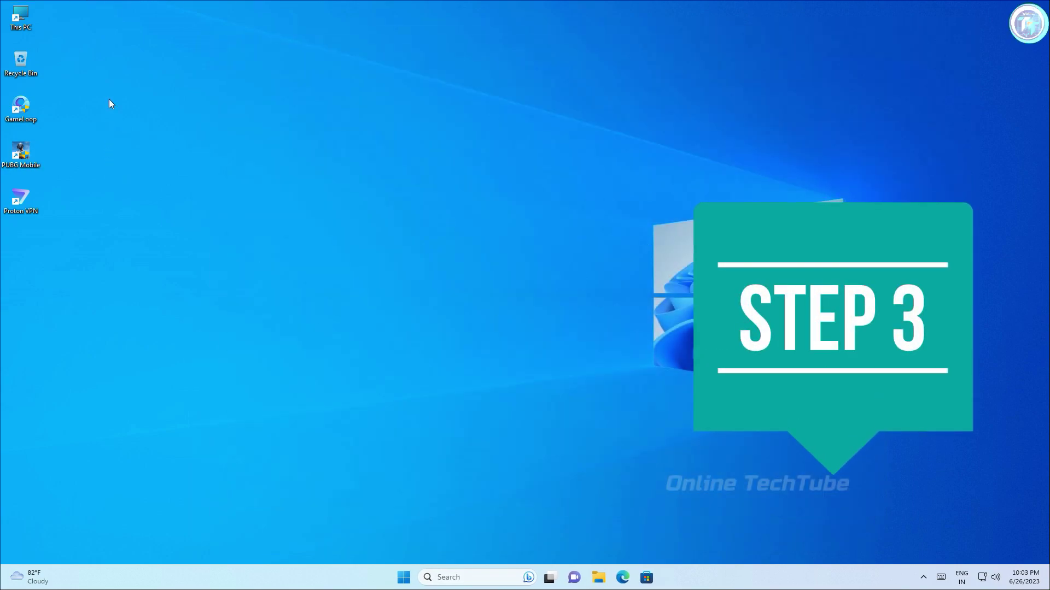
Open the GameLoop desktop shortcut's properties and enable running the program as an administrator in its compatibility settings
right_click(41, 109)
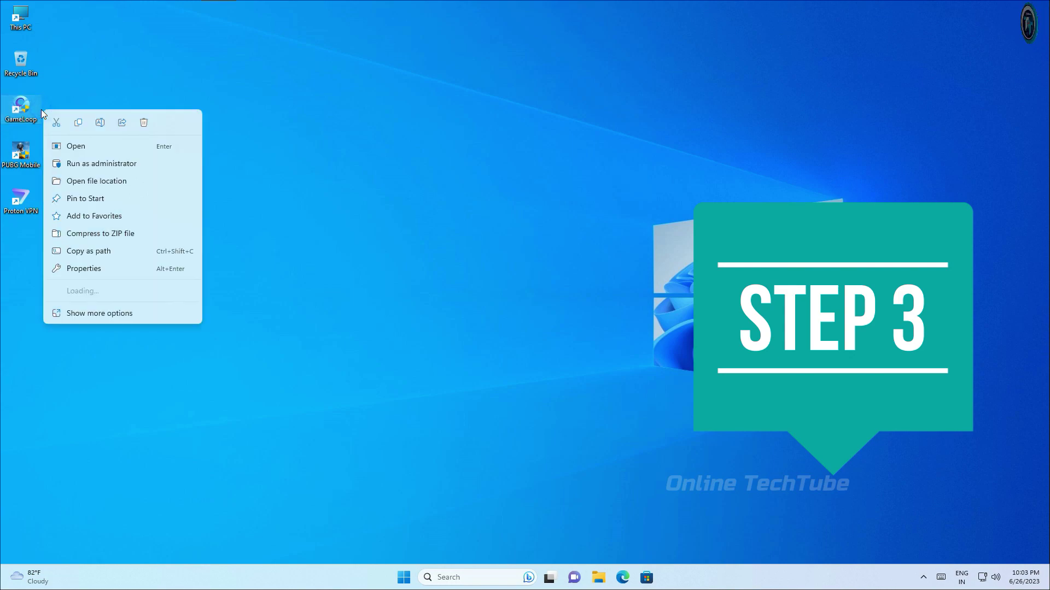
click(83, 269)
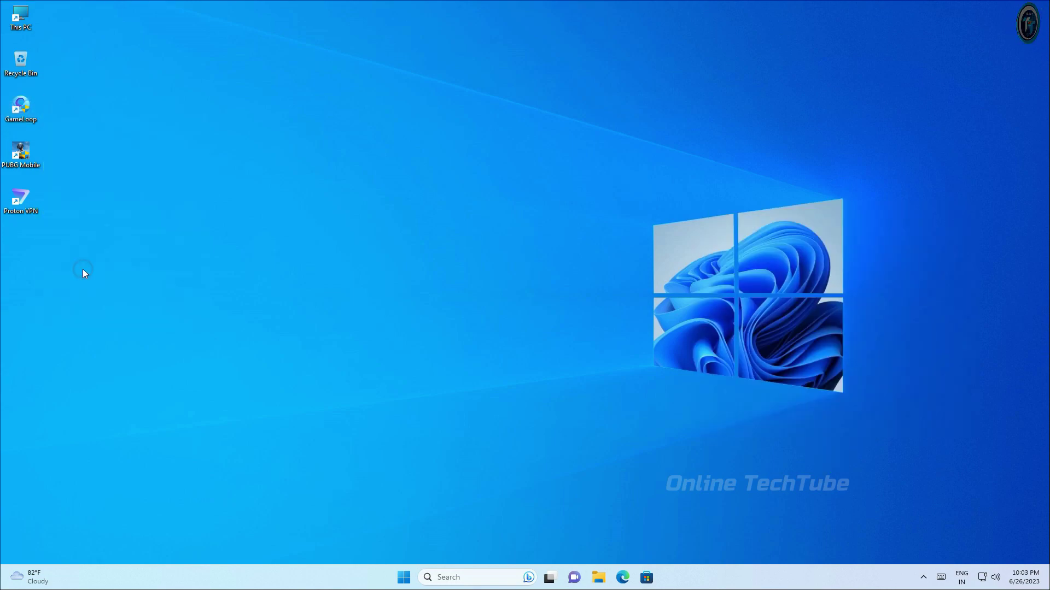
drag(141, 117, 223, 70)
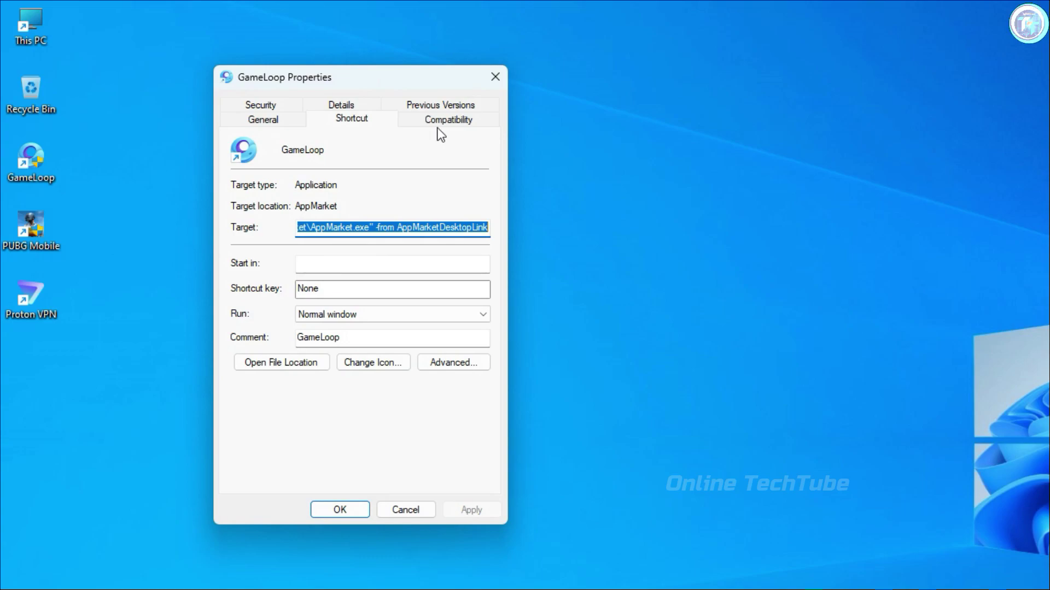
click(441, 122)
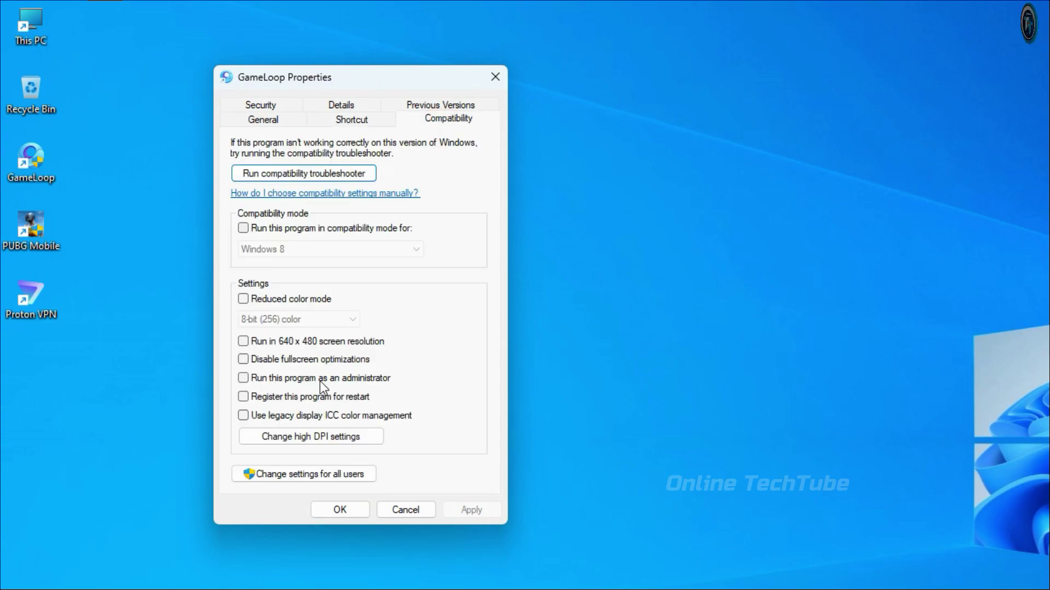
click(244, 379)
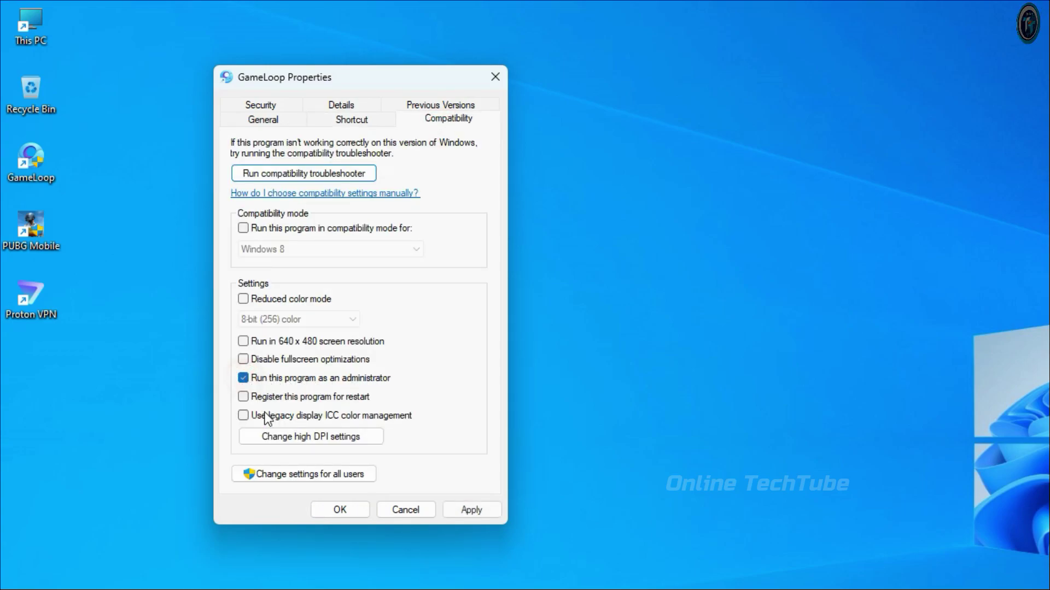
Override GameLoop's high DPI scaling behavior with scaling performed by Application, and apply the compatibility changes
click(304, 440)
click(292, 392)
click(322, 414)
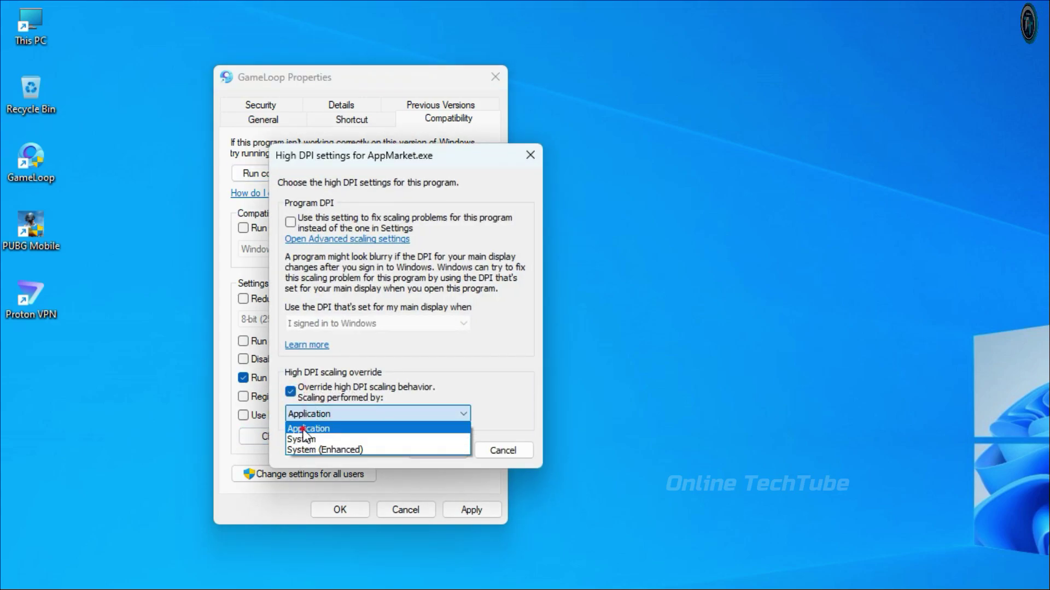
click(306, 426)
click(446, 454)
click(477, 509)
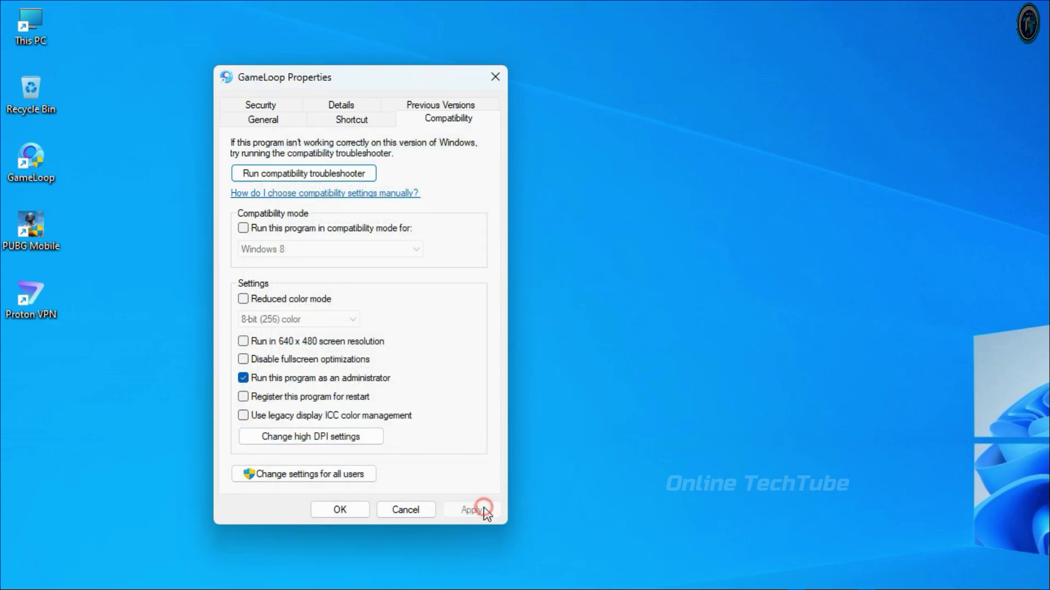
click(353, 511)
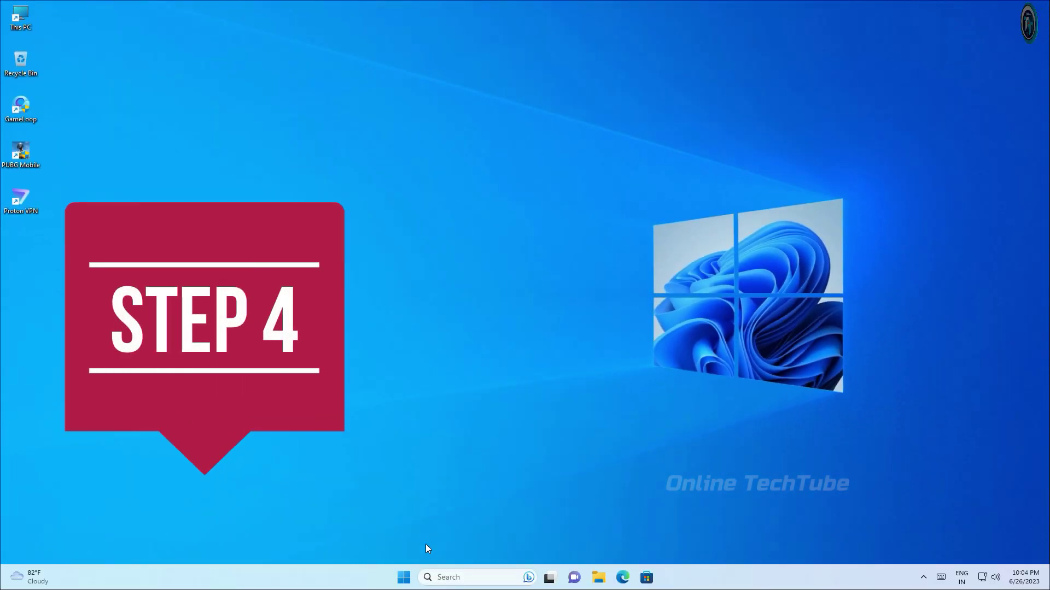
Search Windows for "Edit Power Plan", open it and go up to the Power Options page
click(407, 580)
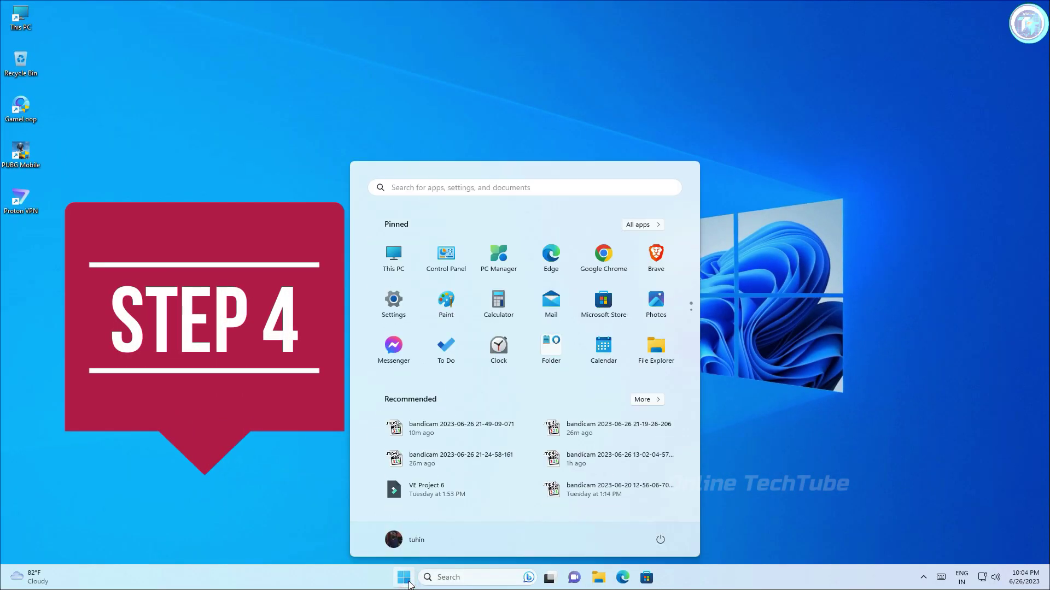
click(458, 189)
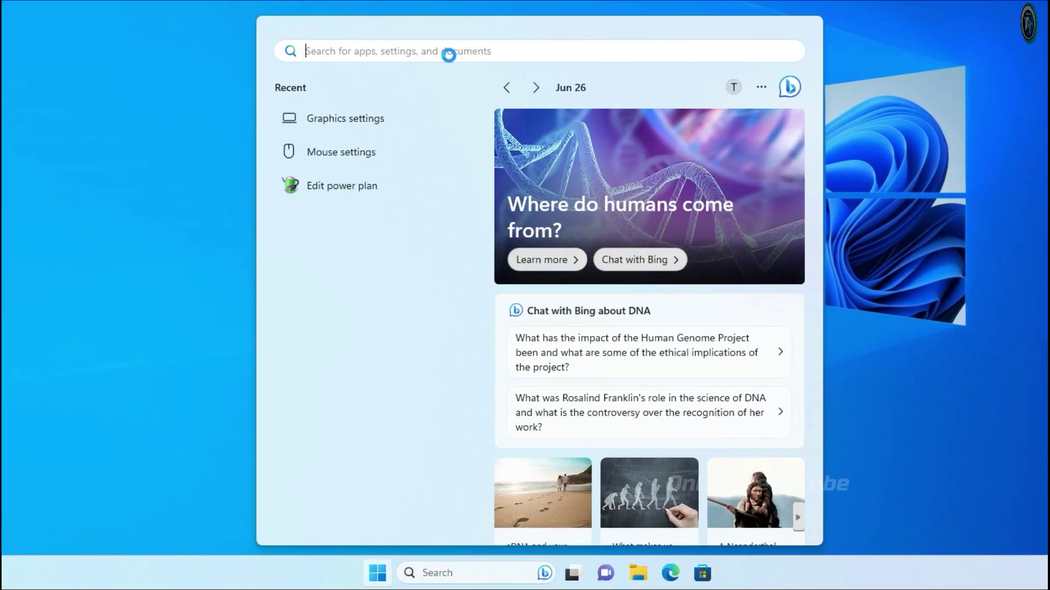
text(Edit Po)
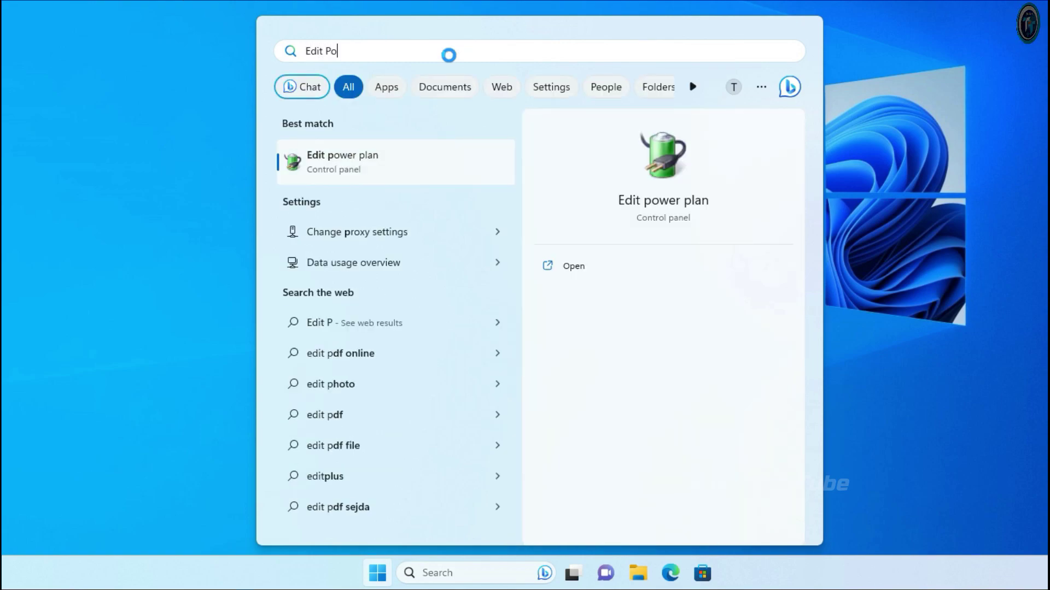
text(wer Plan)
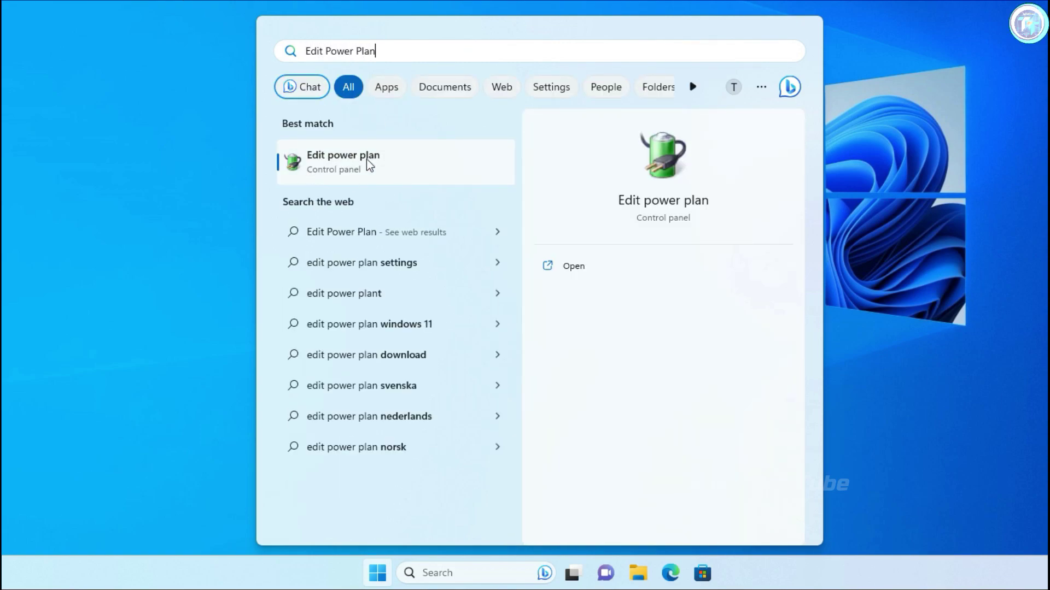
click(370, 176)
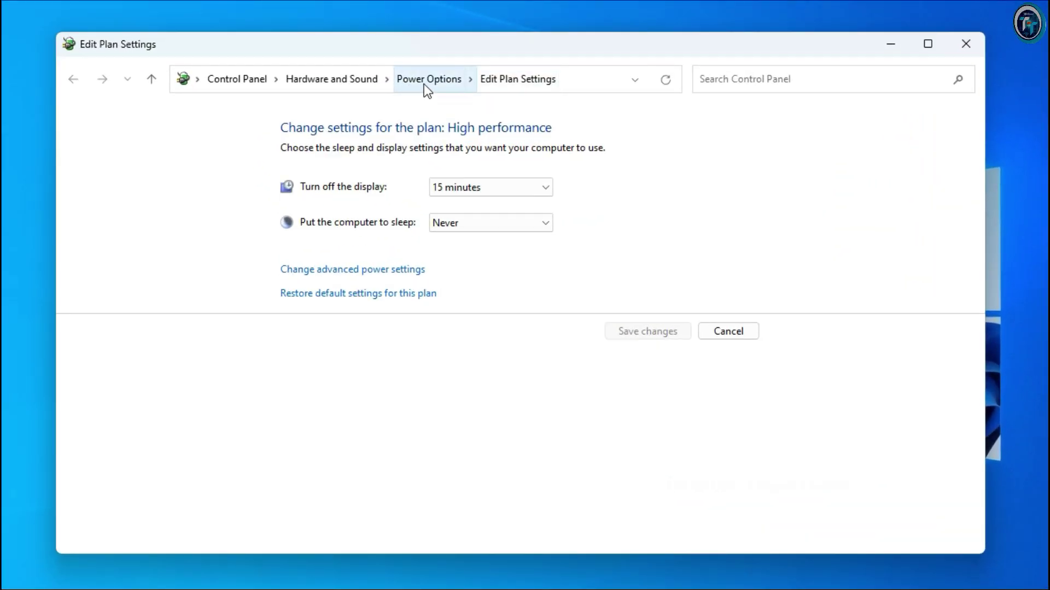
click(462, 142)
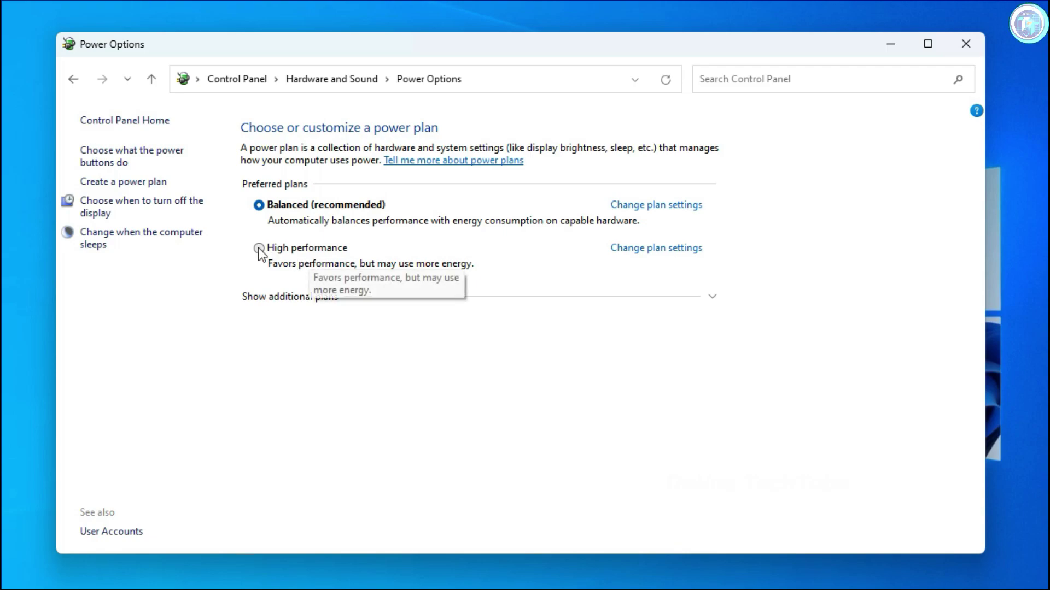
Expand the additional power plans, select the High performance plan and close the Power Options window
click(712, 298)
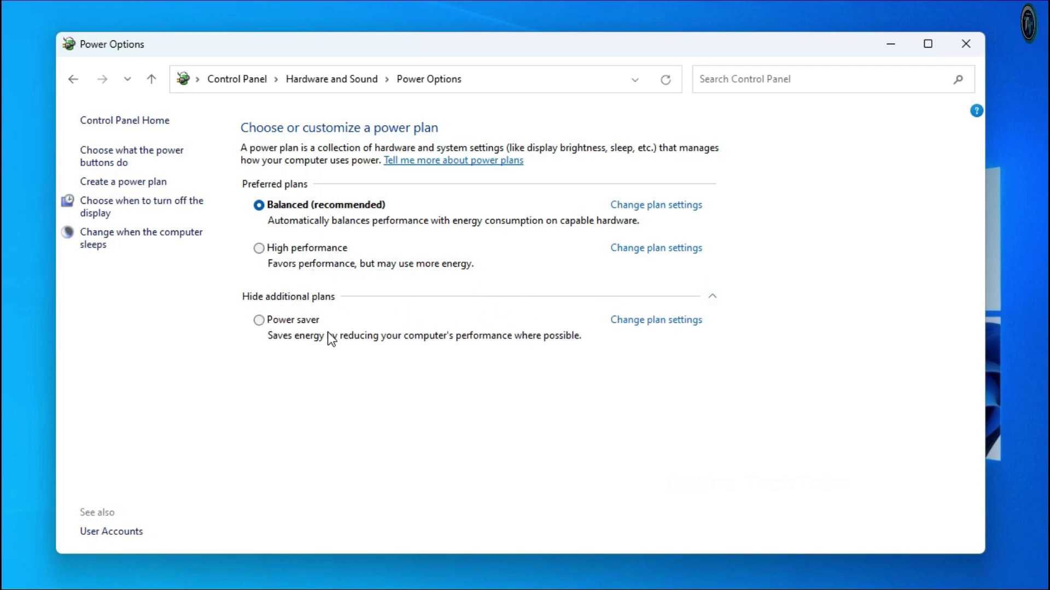
click(259, 250)
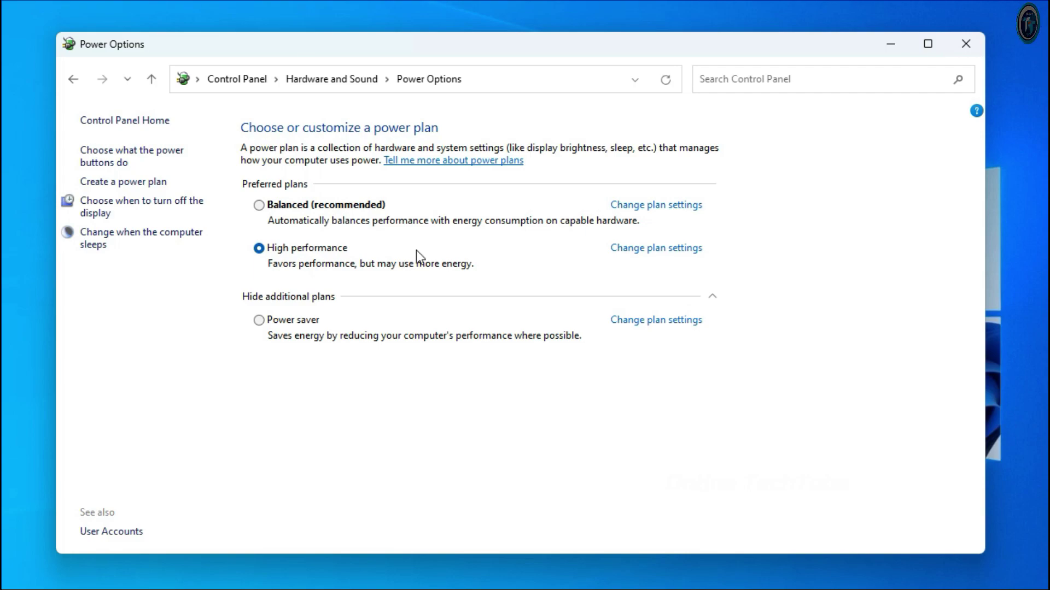
click(966, 44)
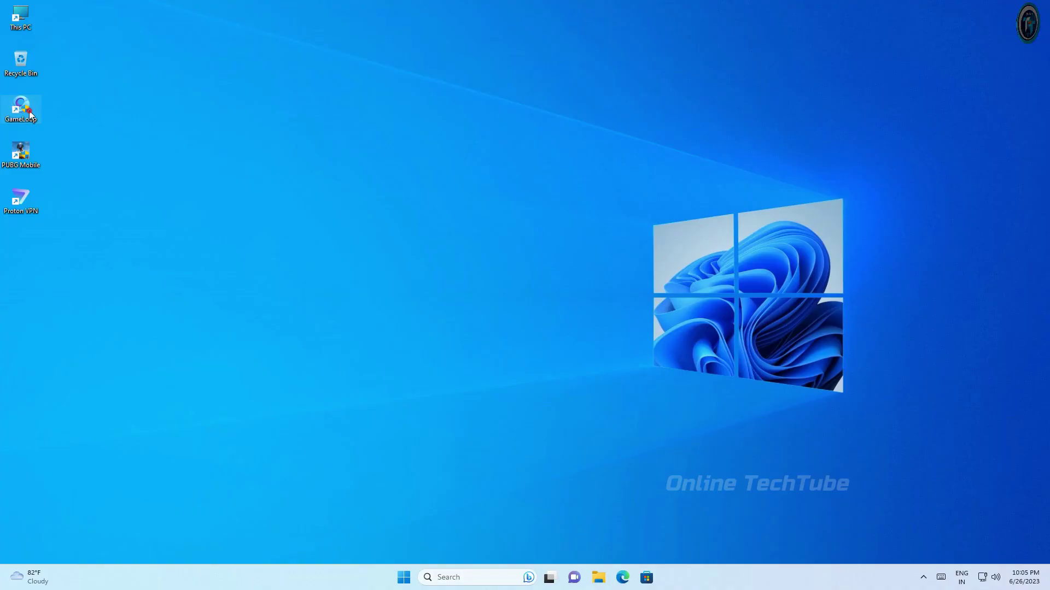
Launch GameLoop, start PUBG MOBILE from My Games and close the launcher window
double_click(21, 110)
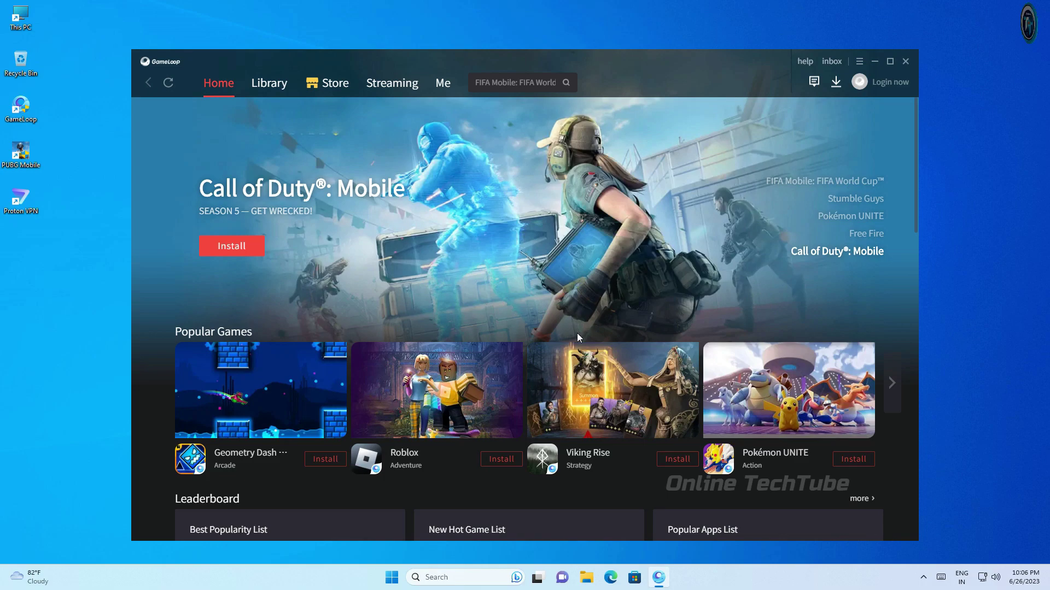
scroll(577, 337, down, 5)
scroll(578, 341, up, 5)
click(386, 83)
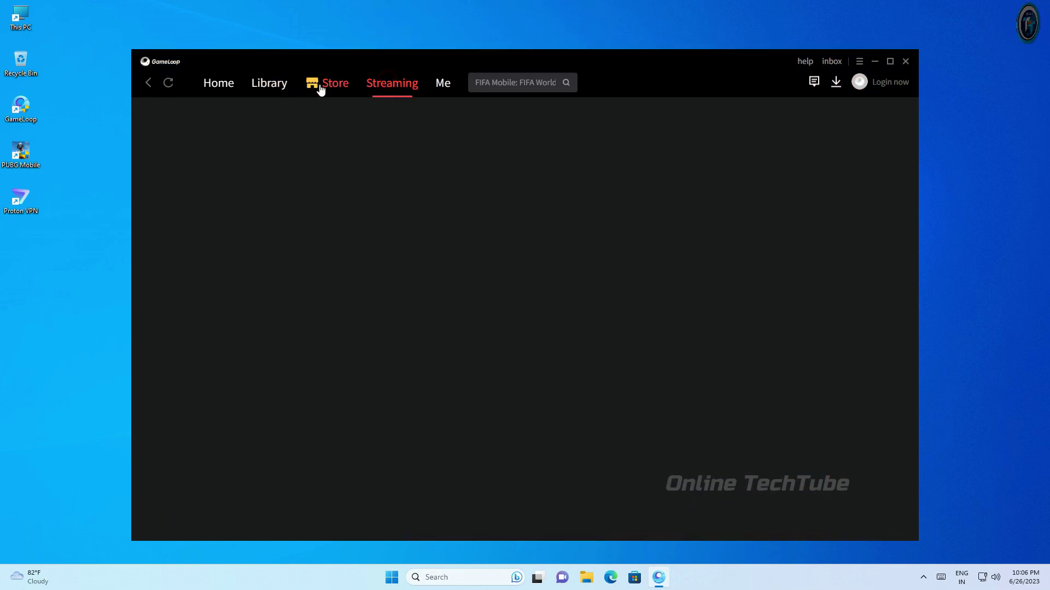
click(438, 87)
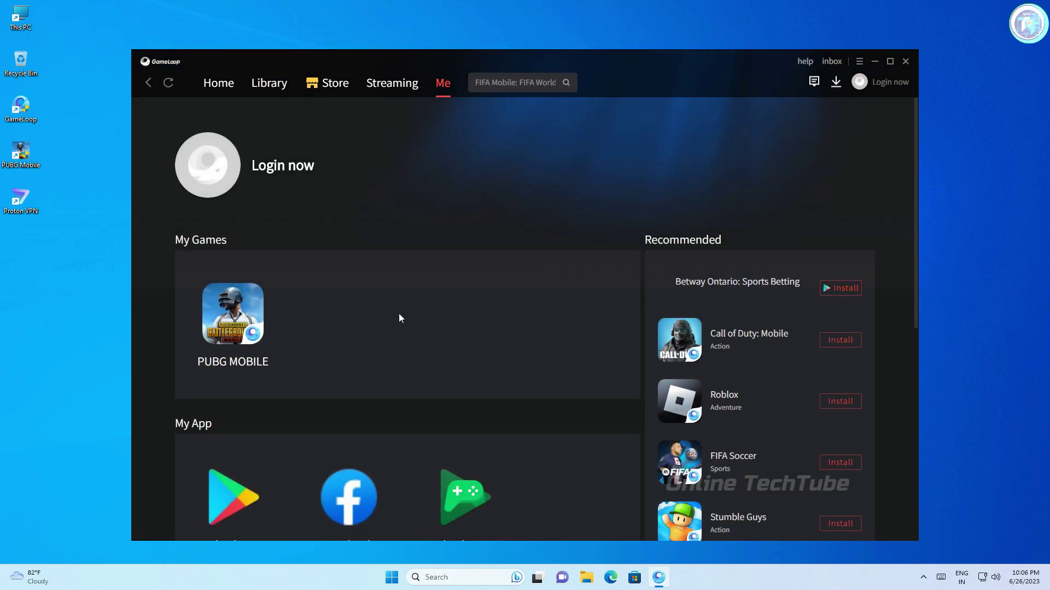
click(232, 313)
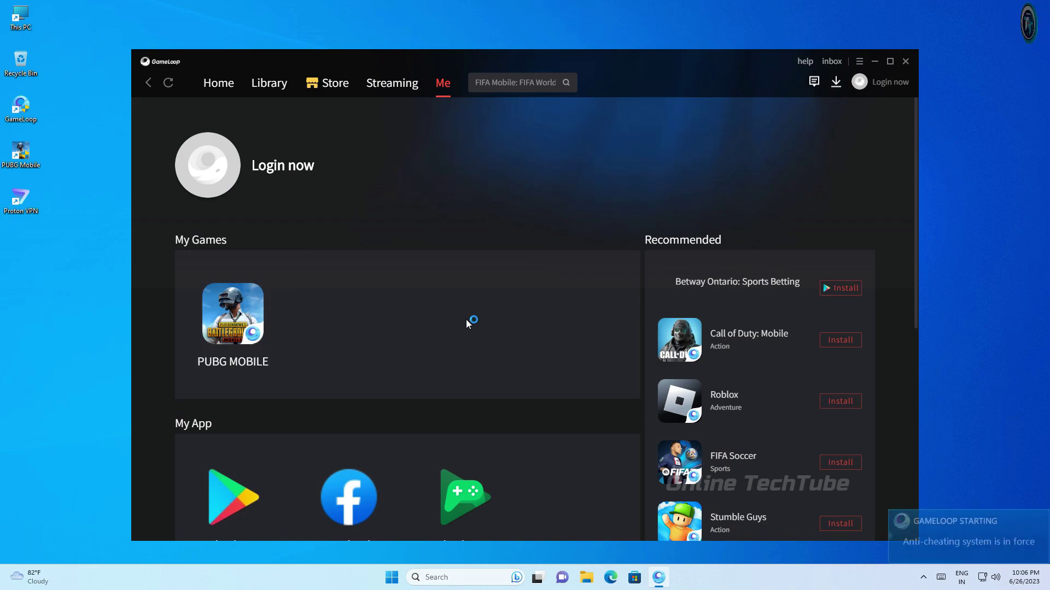
click(905, 60)
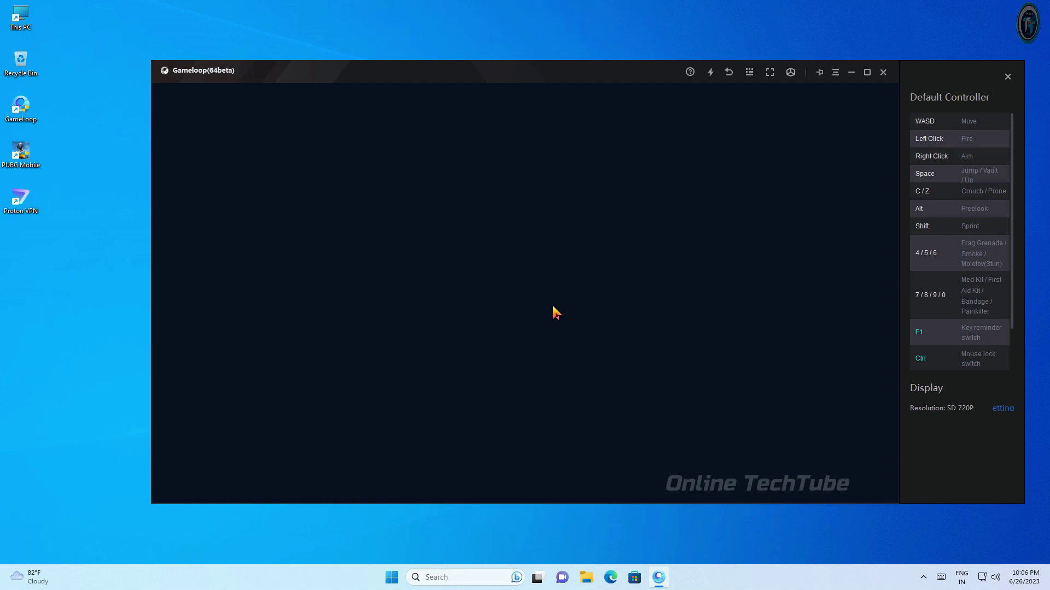
Hide the Default Controller side pane, then enlarge and reposition the emulator window to fill most of the desktop
drag(510, 80, 452, 73)
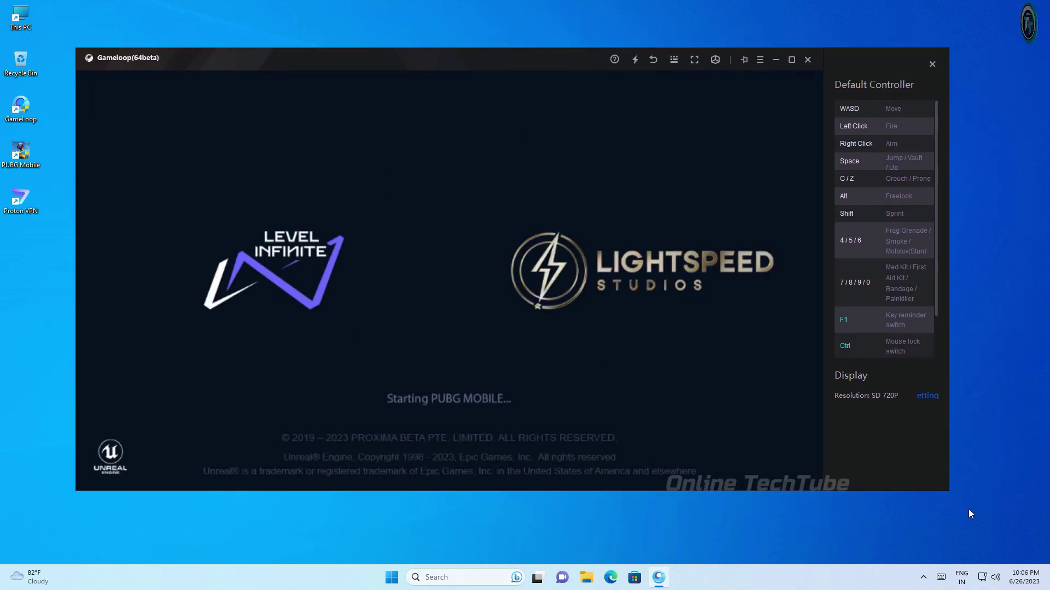
click(931, 64)
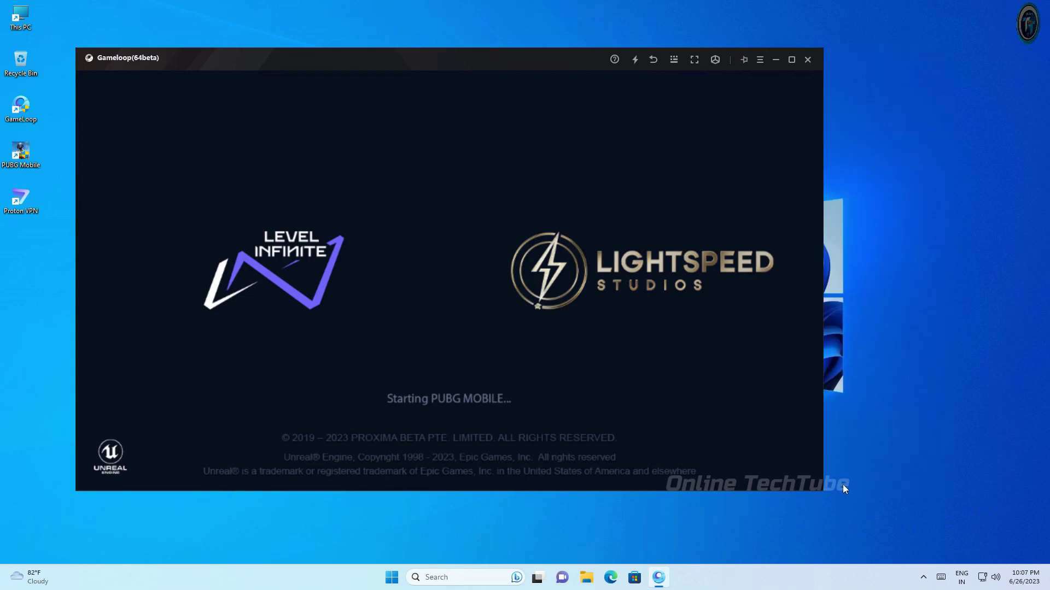
drag(824, 491, 989, 541)
drag(598, 70, 620, 44)
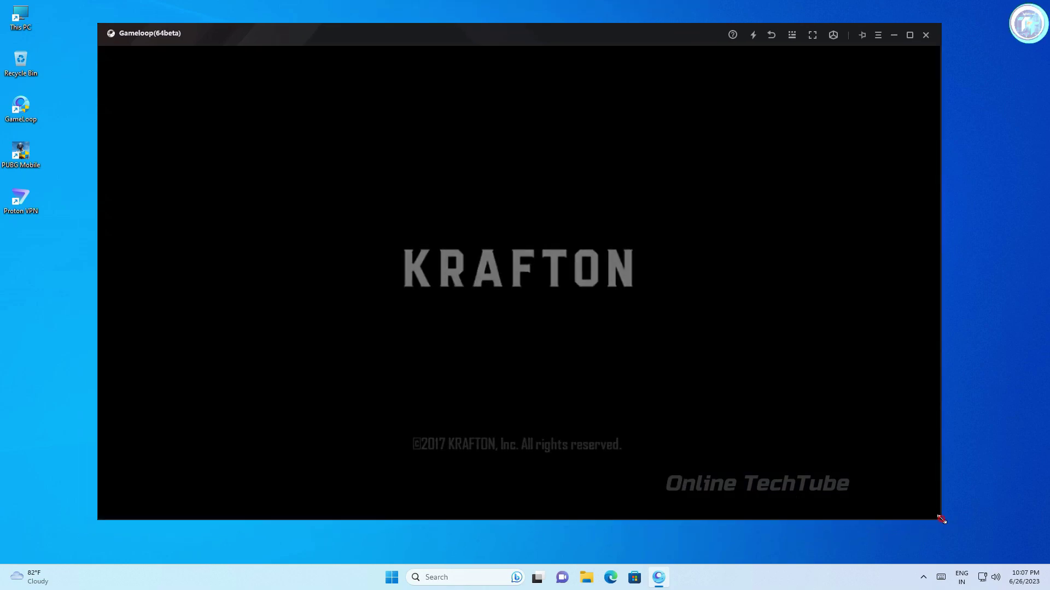
drag(941, 519, 1005, 558)
drag(606, 38, 588, 31)
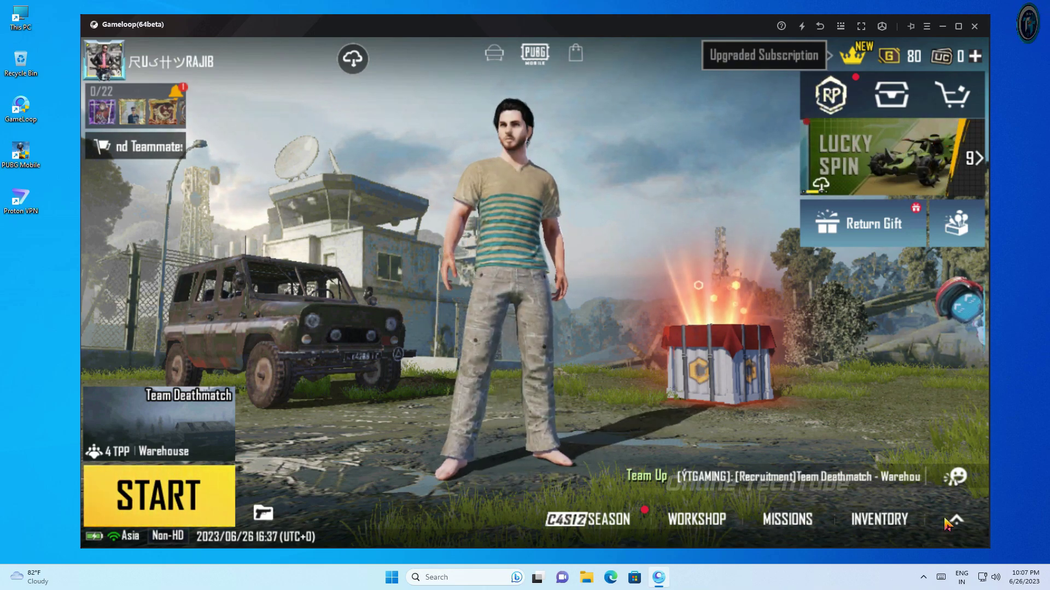
Try to select a higher combat graphics quality in the game's Graphics & Audio settings, and return to the lobby
click(956, 519)
click(906, 136)
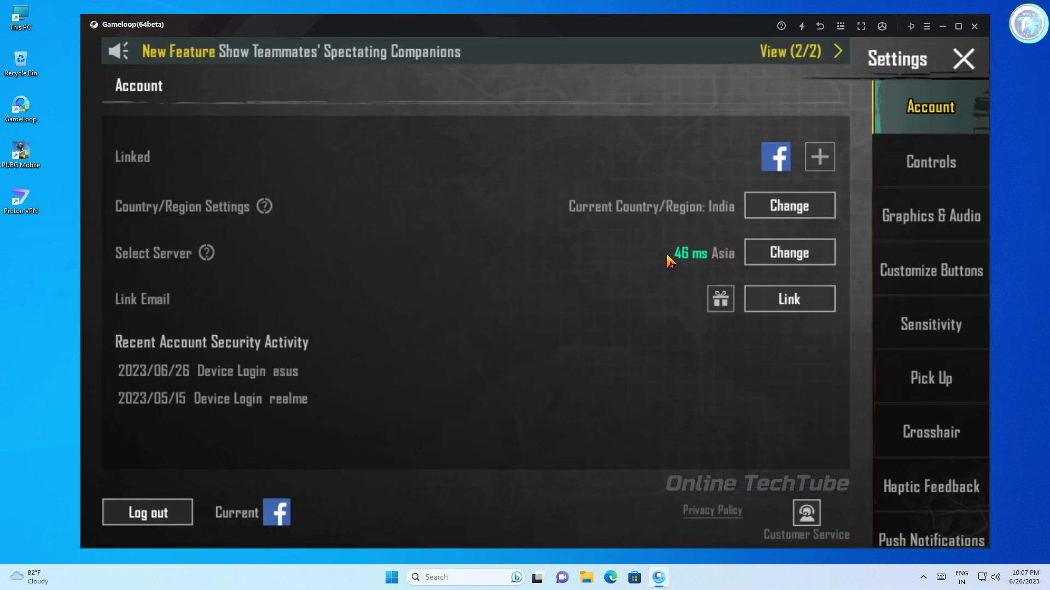
click(916, 238)
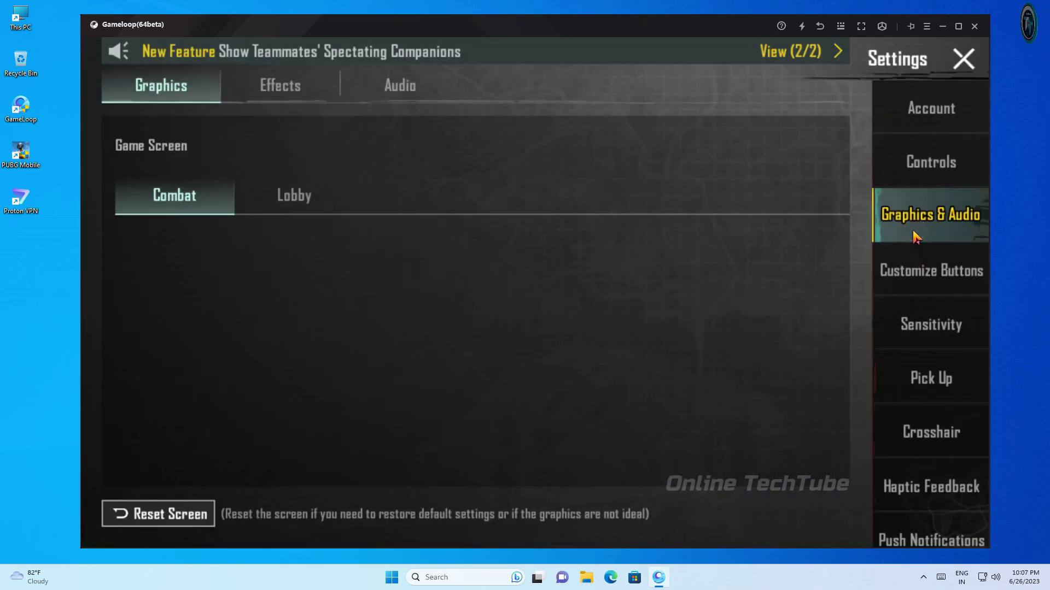
click(435, 271)
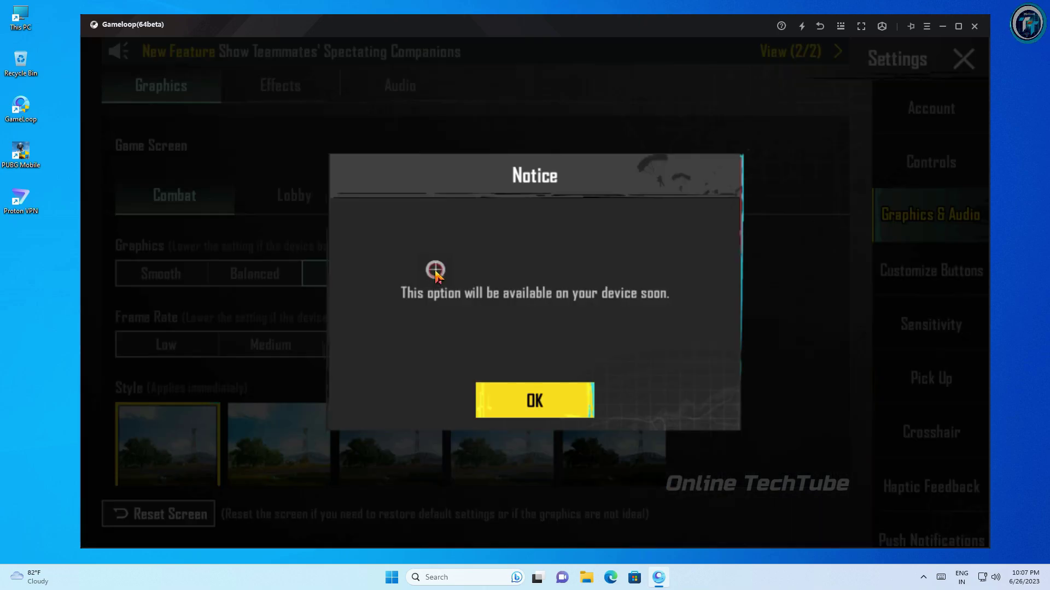
click(552, 402)
click(963, 59)
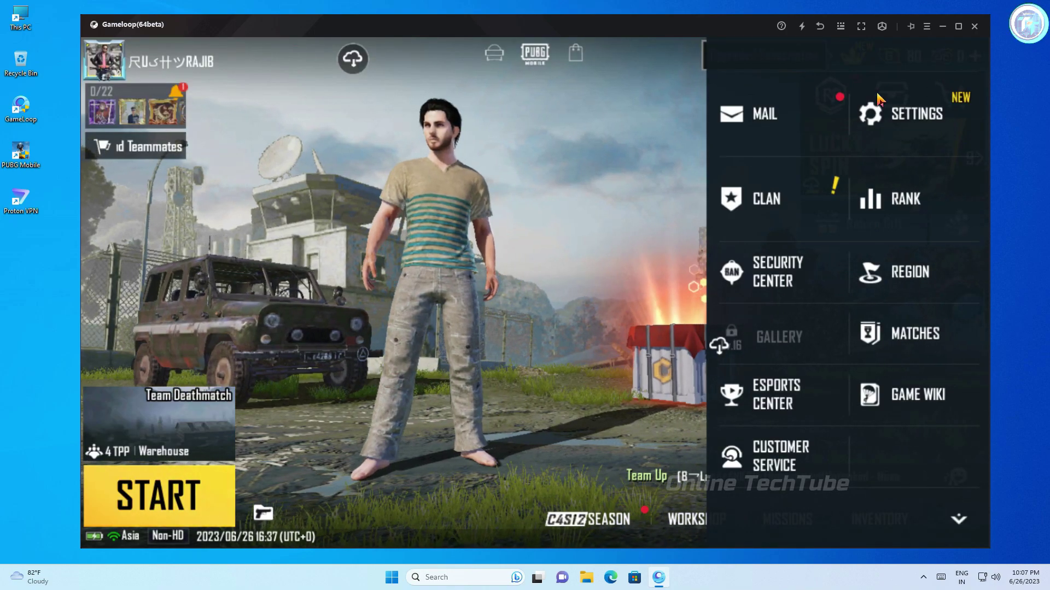
click(639, 171)
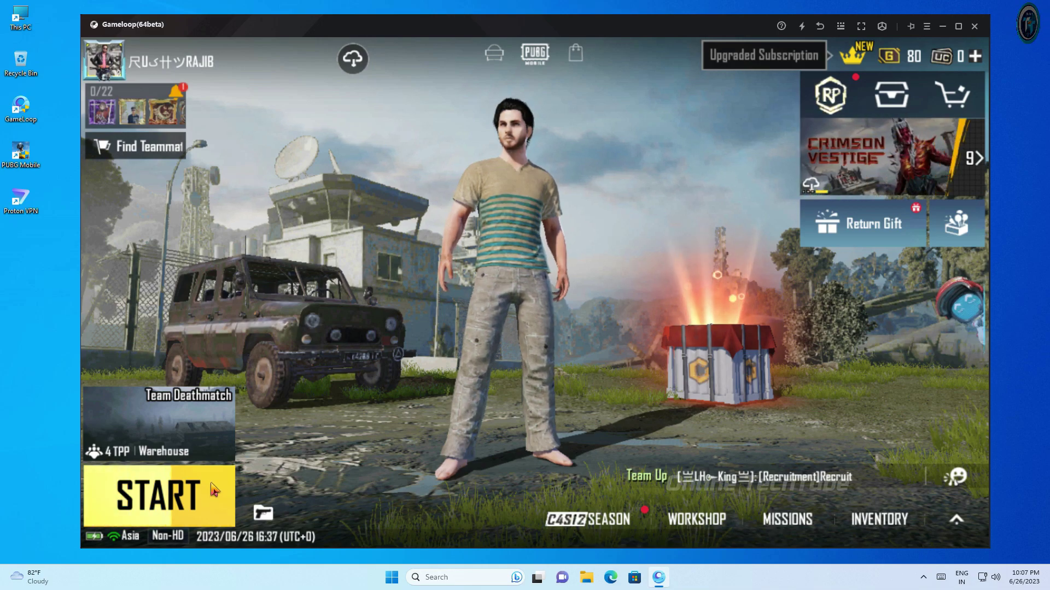
Choose the unranked Arena mode Team Deathmatch on the Warehouse map and start the match
click(202, 436)
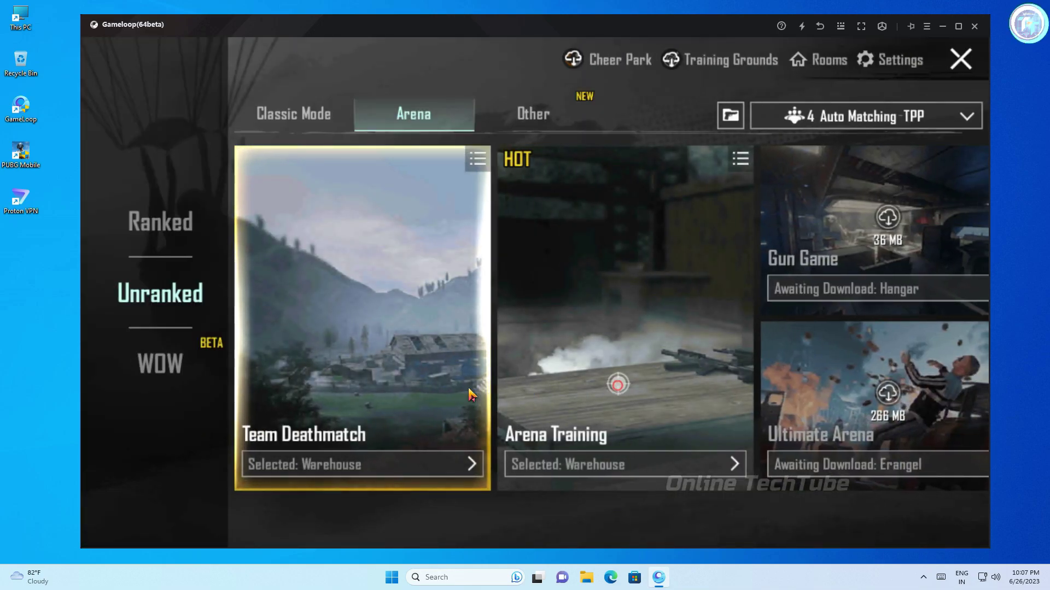
drag(469, 394, 654, 314)
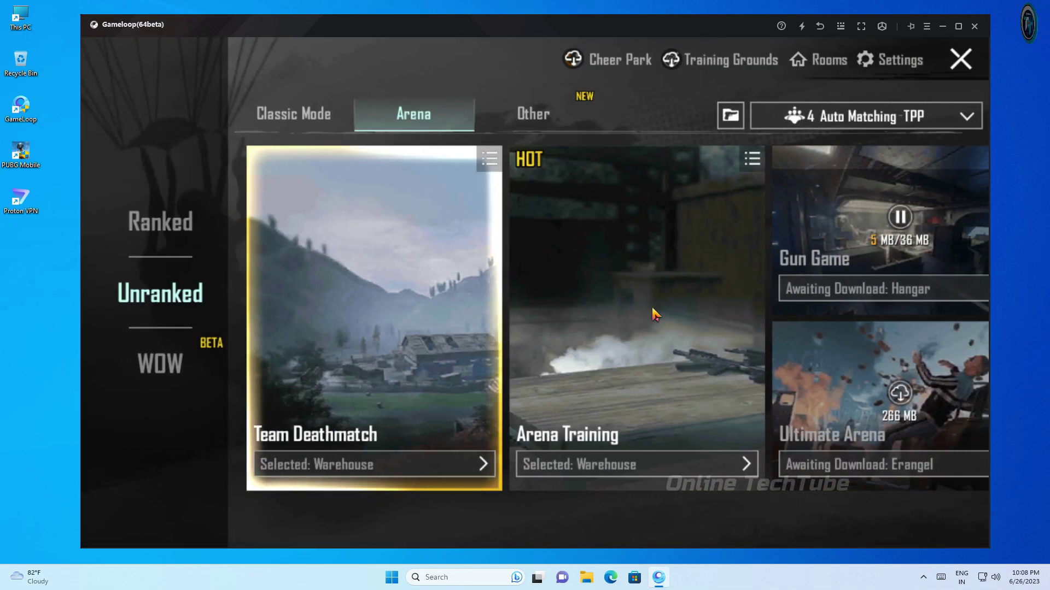
click(445, 347)
click(153, 494)
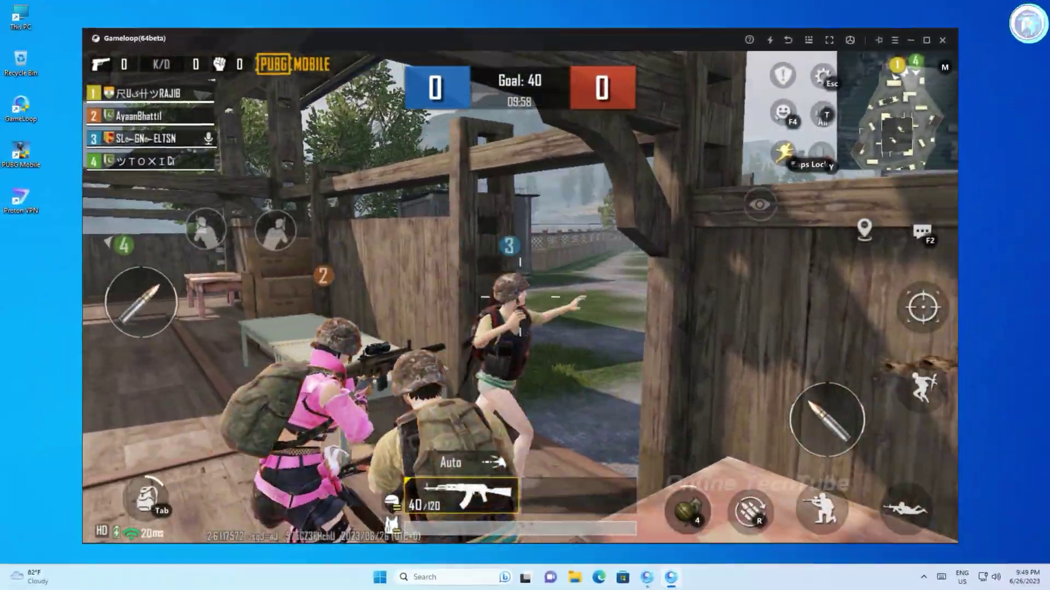
Run the character forward through the Team Deathmatch map to test how smoothly the game plays
key(w)
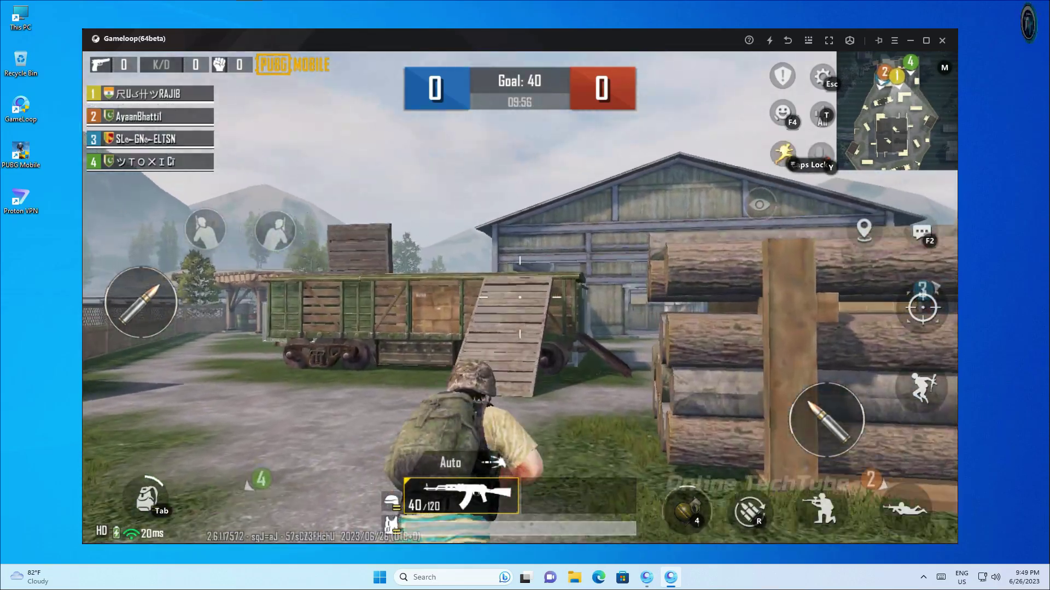
key(w)
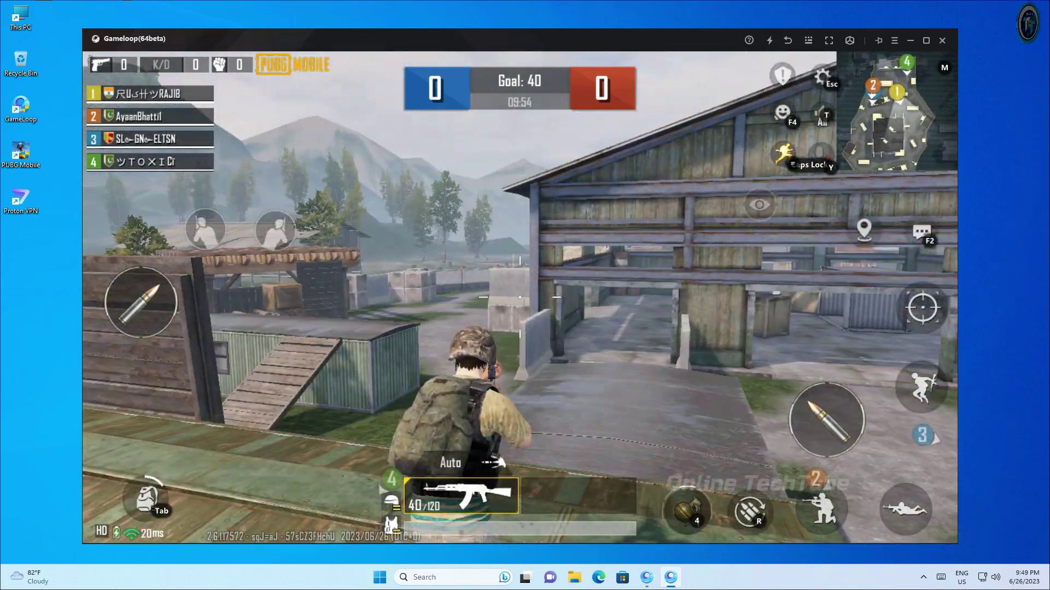
key(w)
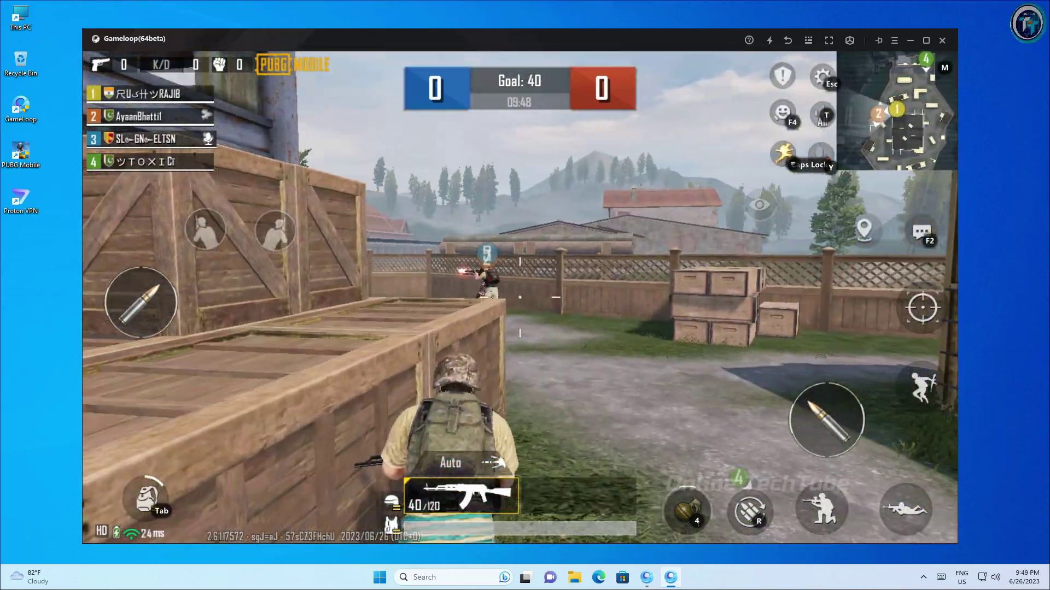
key(w)
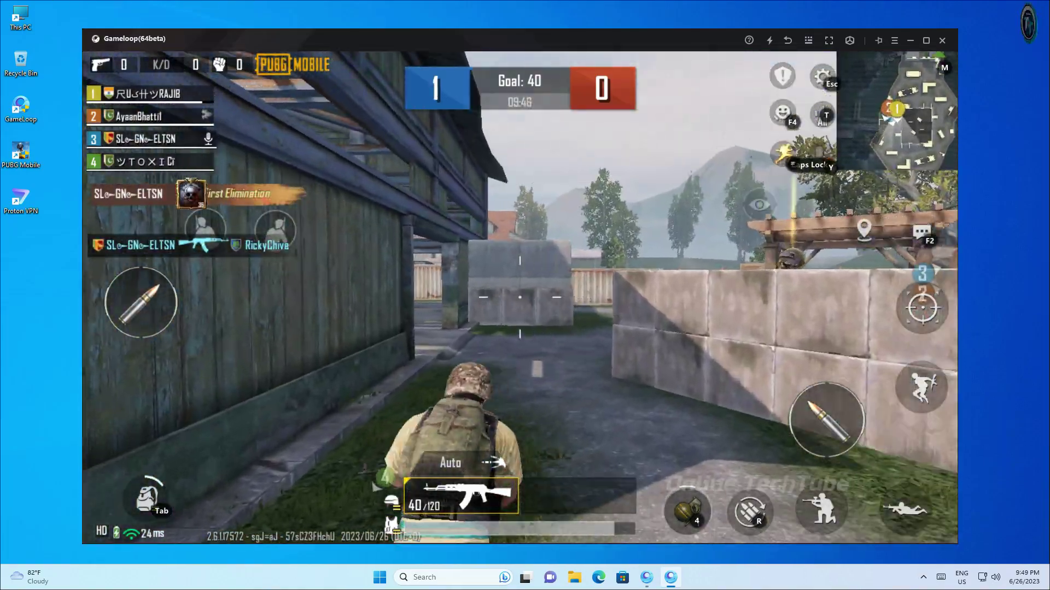
key(w)
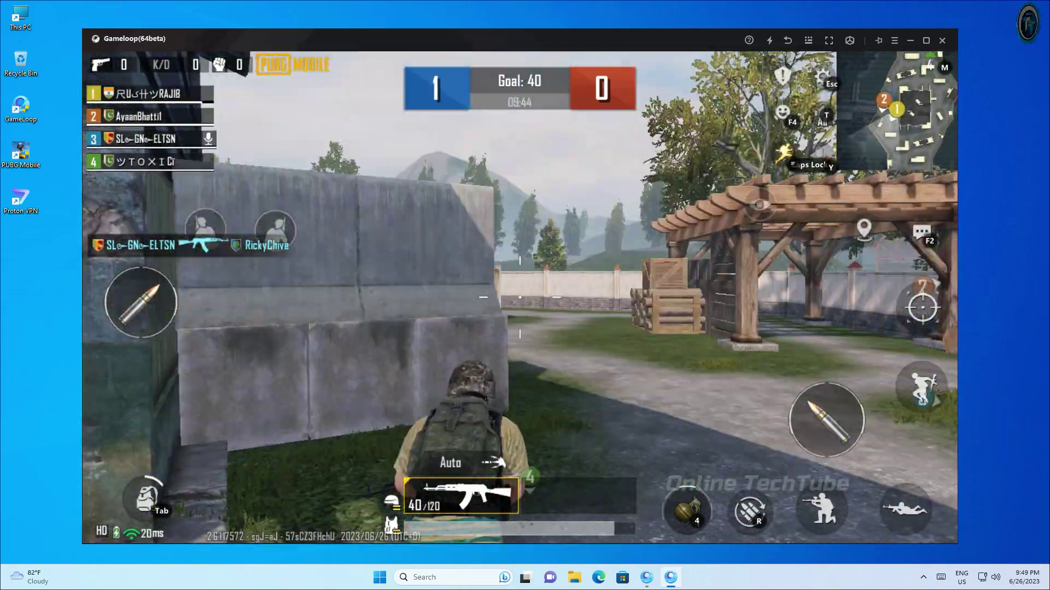
key(w)
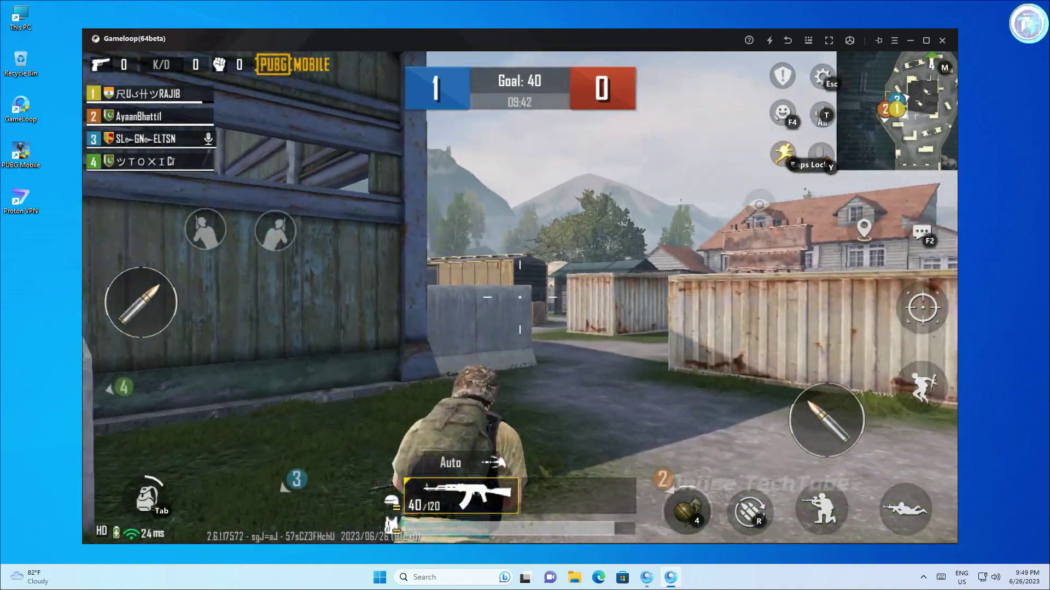